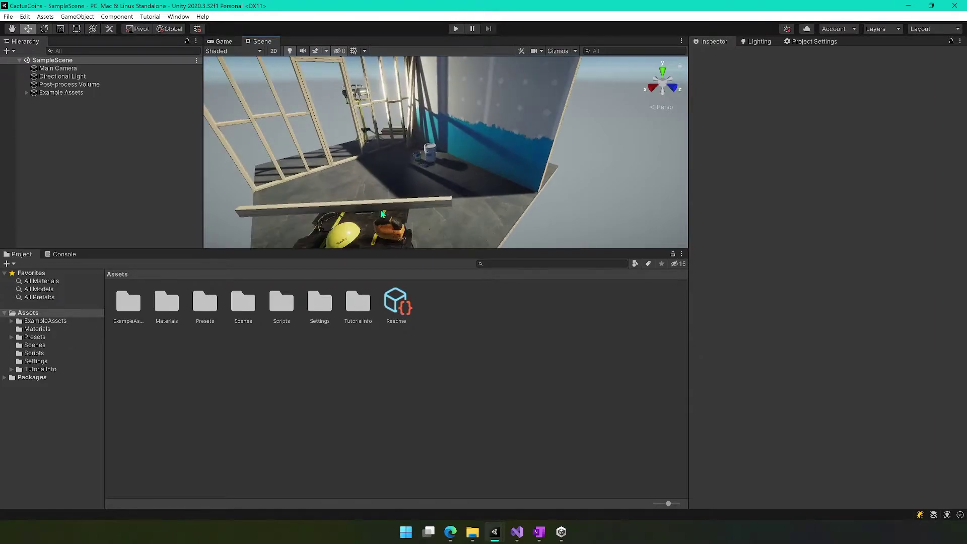
- Pan the Scene view to frame the whole workbench with the yellow hard hat
middle_drag(414, 201, 423, 183)
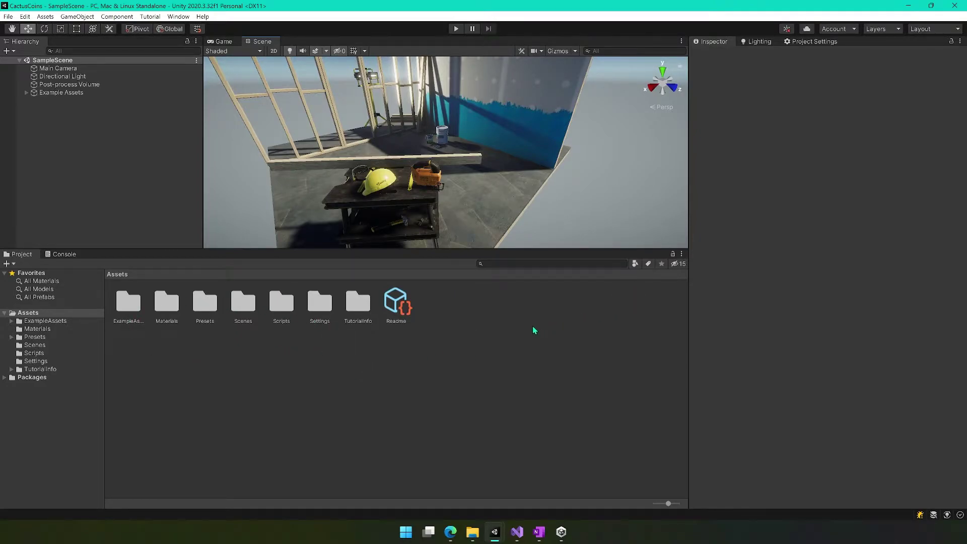
- Create a new scene named Desert in the Scenes folder and open it
double_click(253, 307)
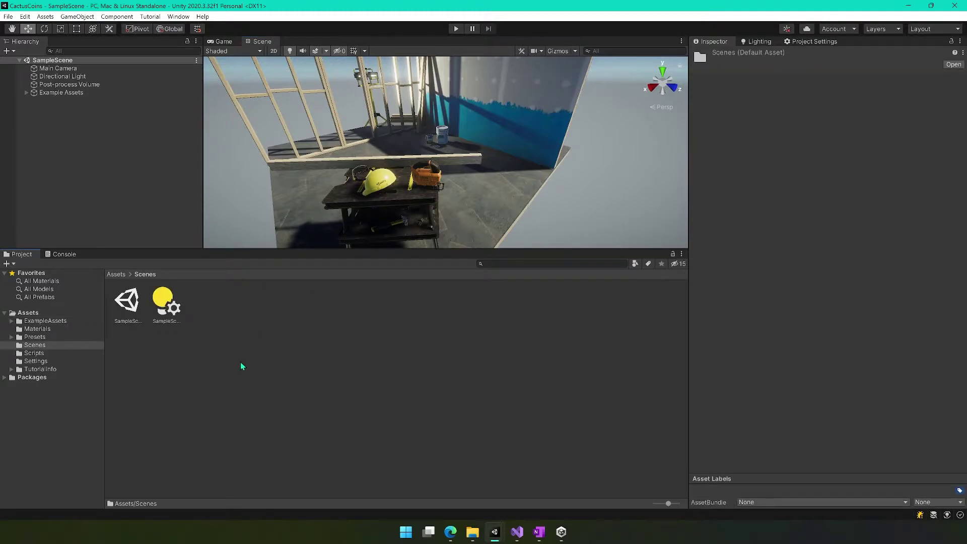
right_click(210, 354)
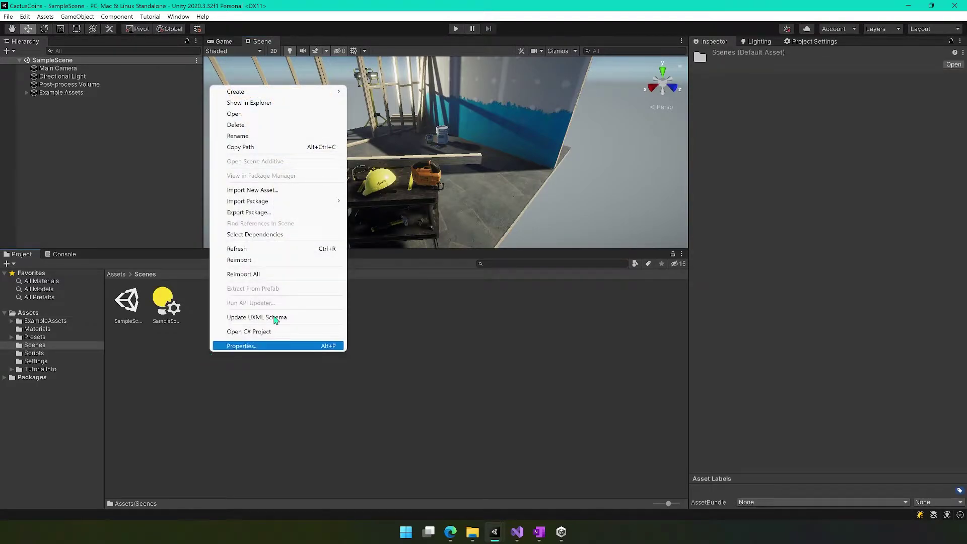
mouse_move(270, 94)
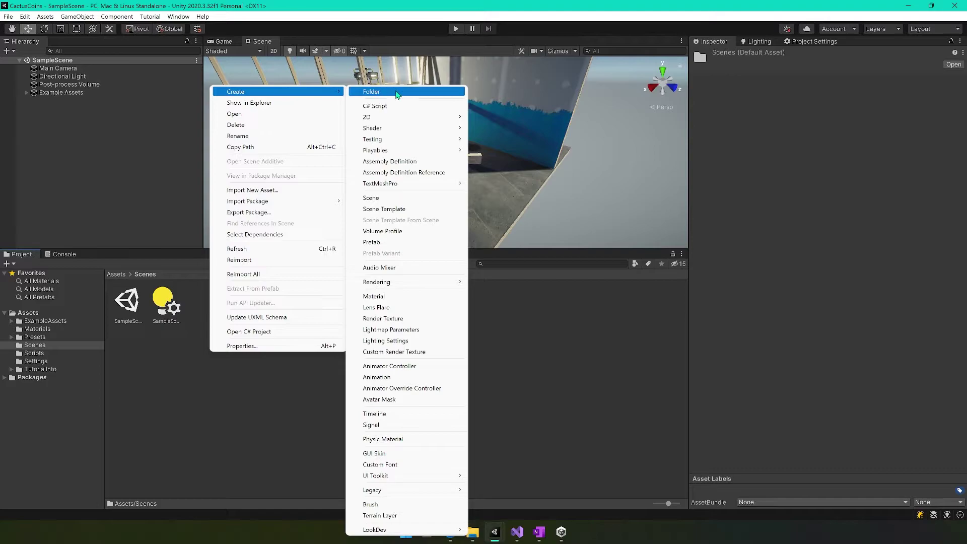
click(388, 200)
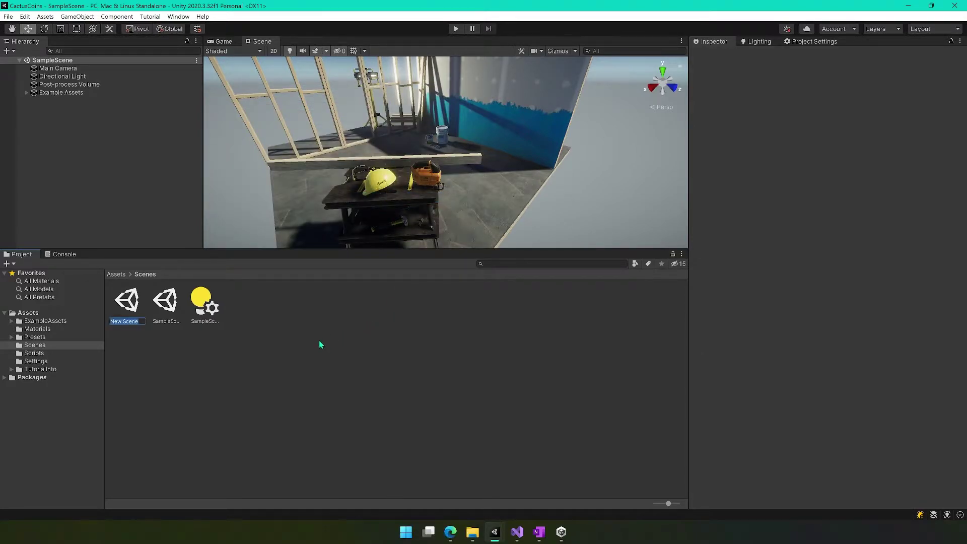
text(Desert)
key(Return)
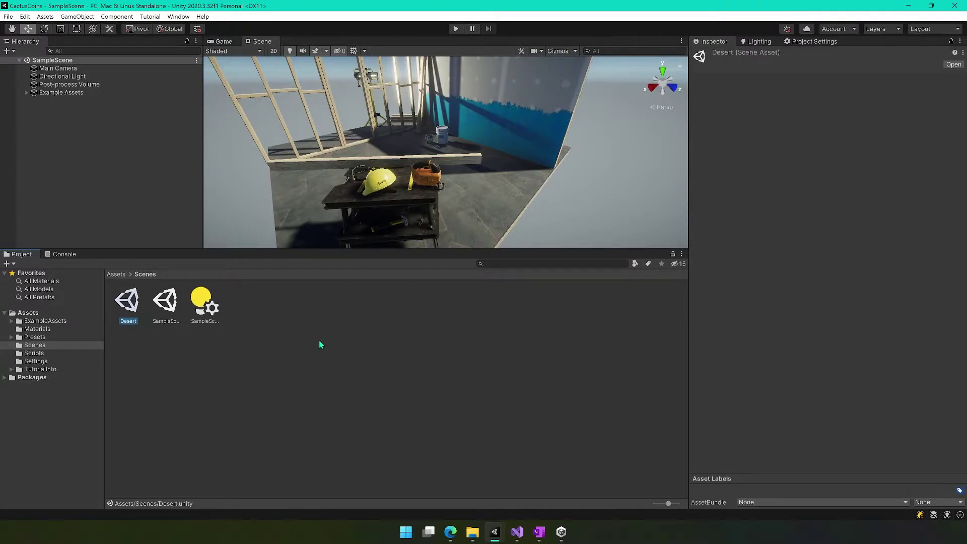
double_click(126, 303)
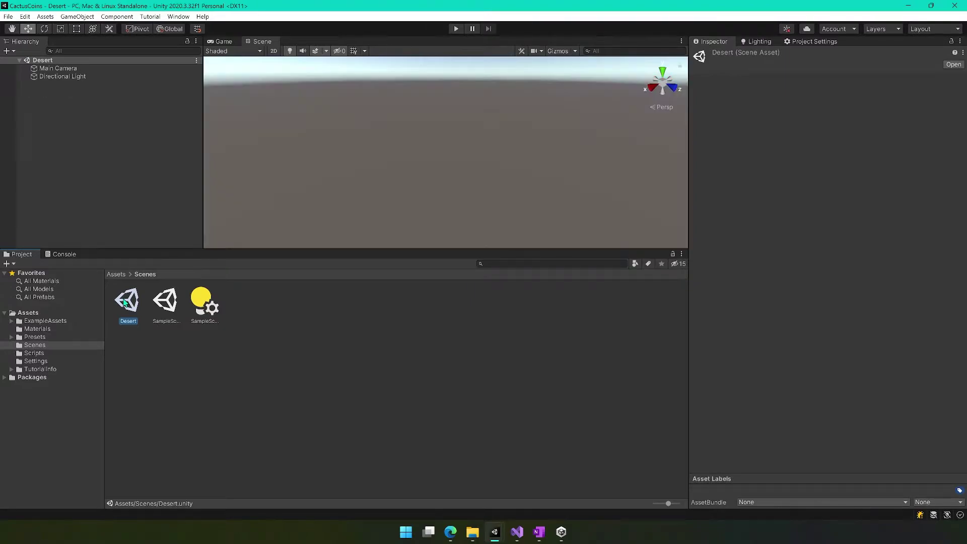
- Delete SampleScene and its Lighting Settings, then return to the top Assets folder
click(170, 305)
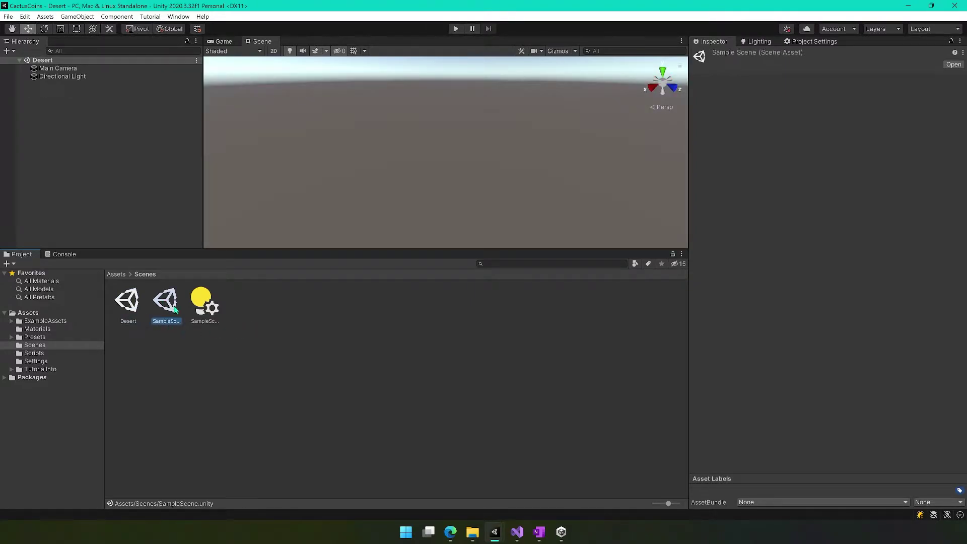
ctrl+click(202, 302)
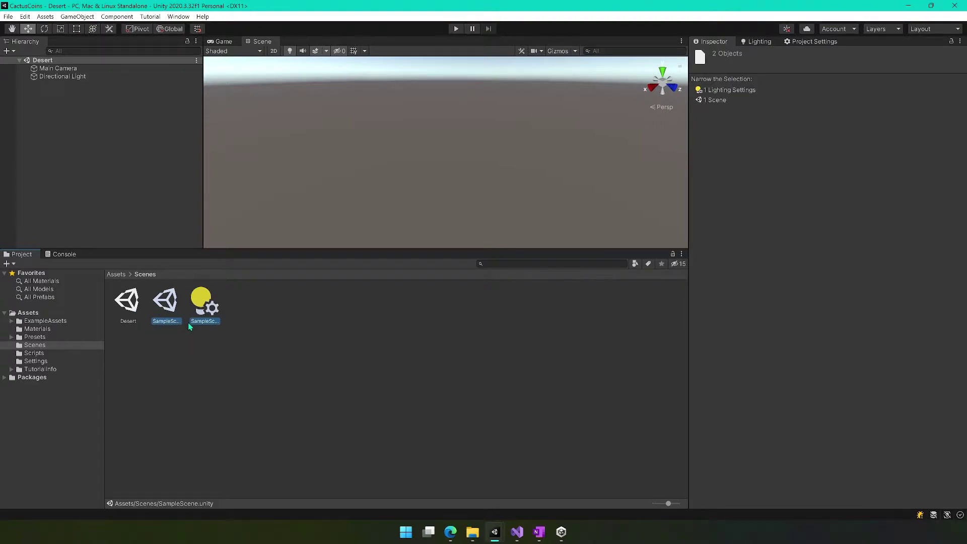
key(Delete)
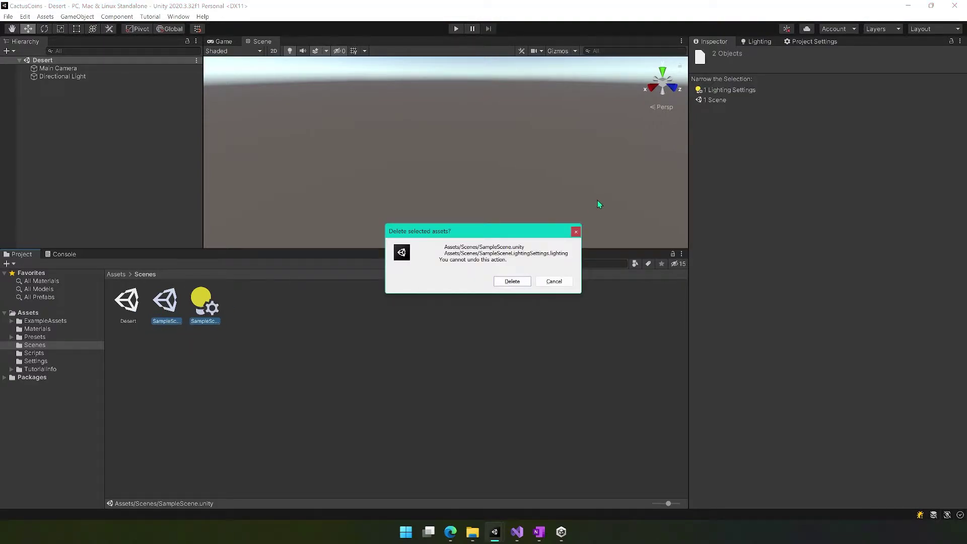
click(510, 282)
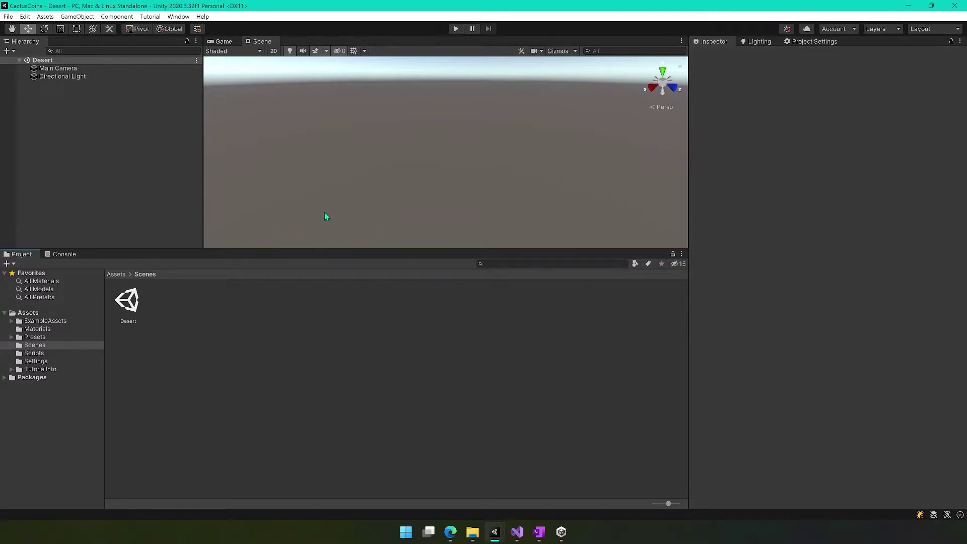
click(118, 276)
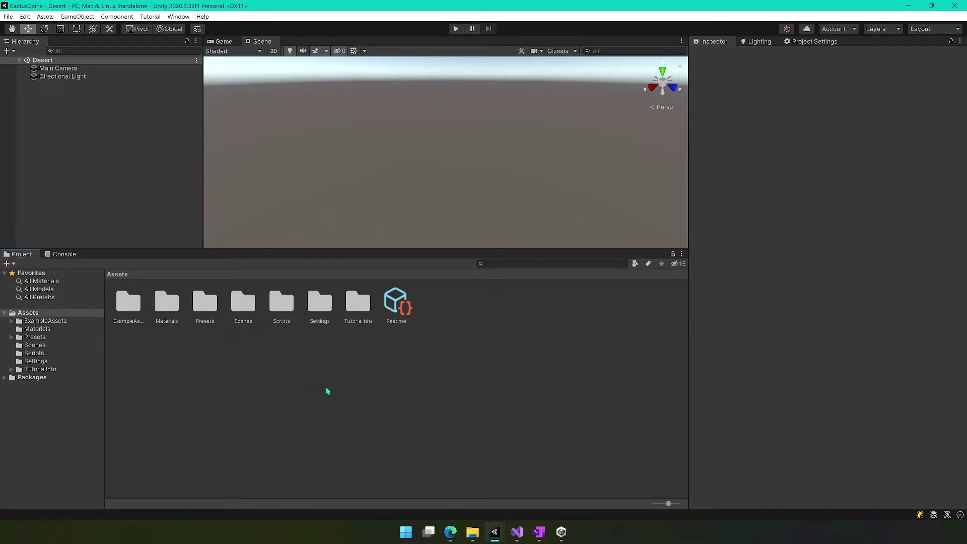
- Delete Readme, TutorialInfo, ExampleAssets and Scripts from the Assets folder
click(405, 299)
drag(406, 299, 367, 310)
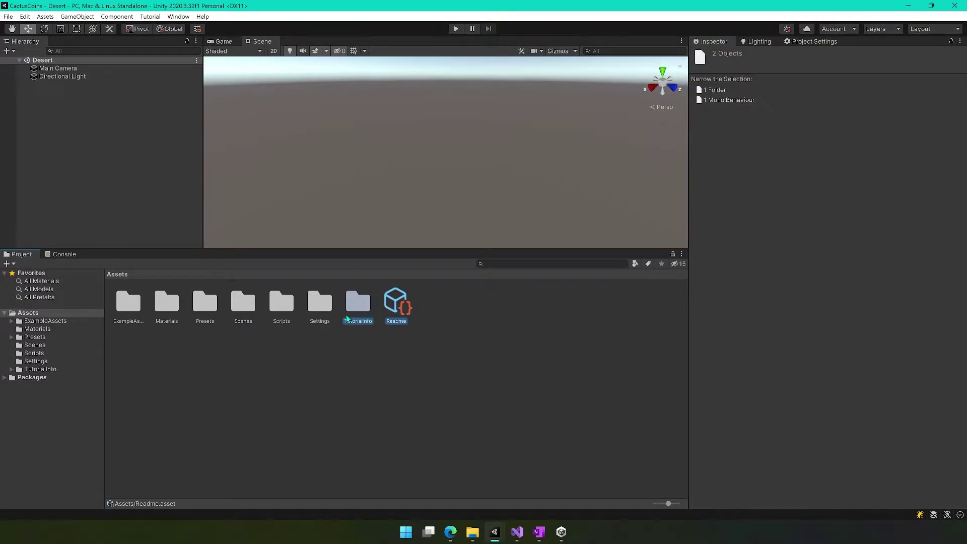
ctrl+click(122, 305)
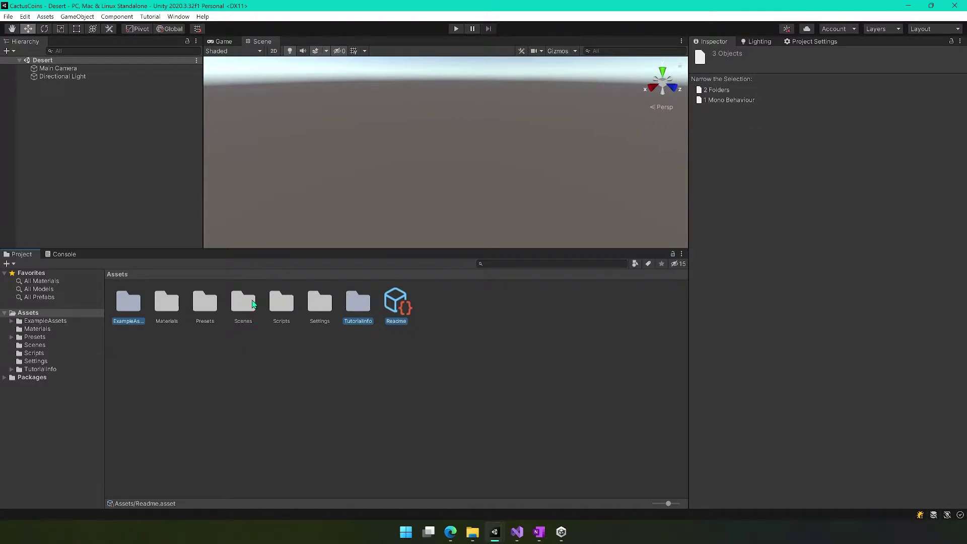
ctrl+click(279, 308)
key(Delete)
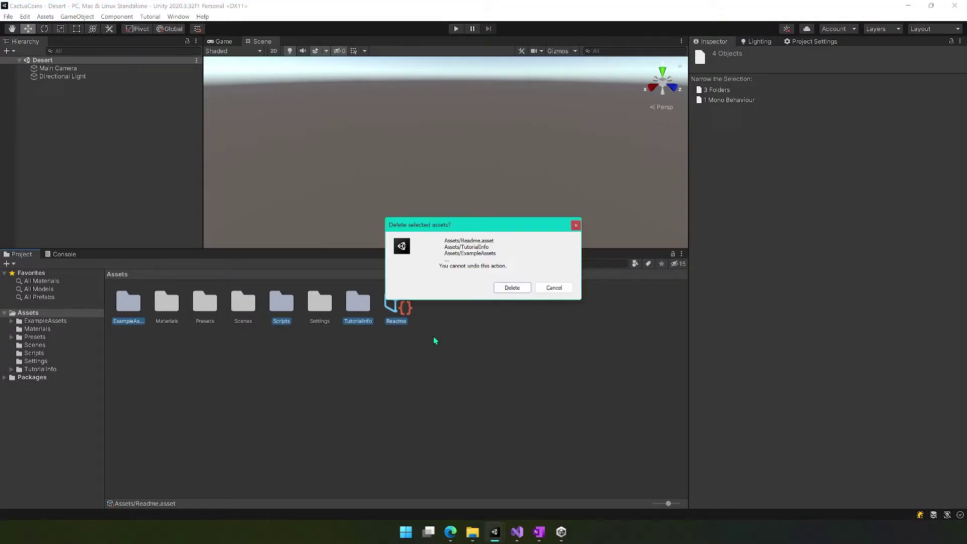
click(505, 291)
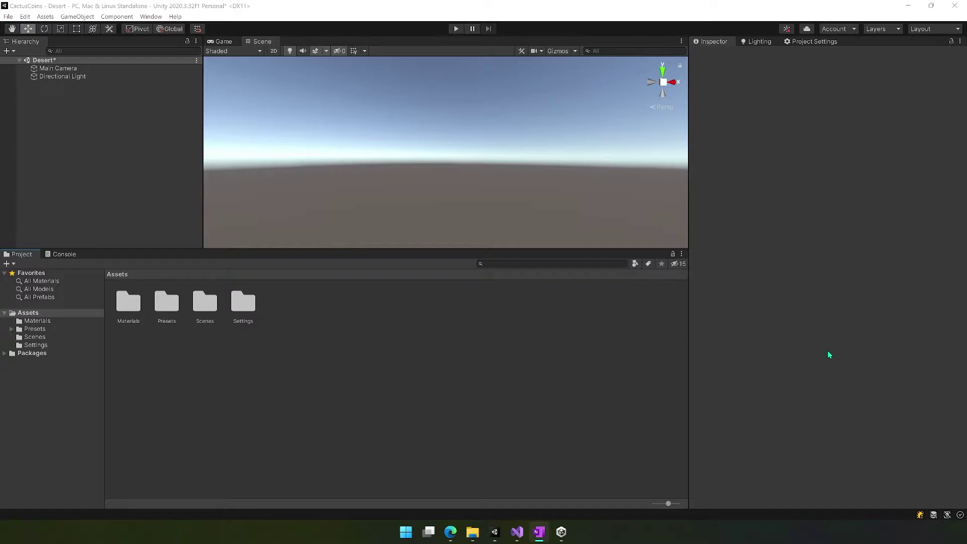
- Create an empty Meshes folder under Assets and open it
right_click(289, 381)
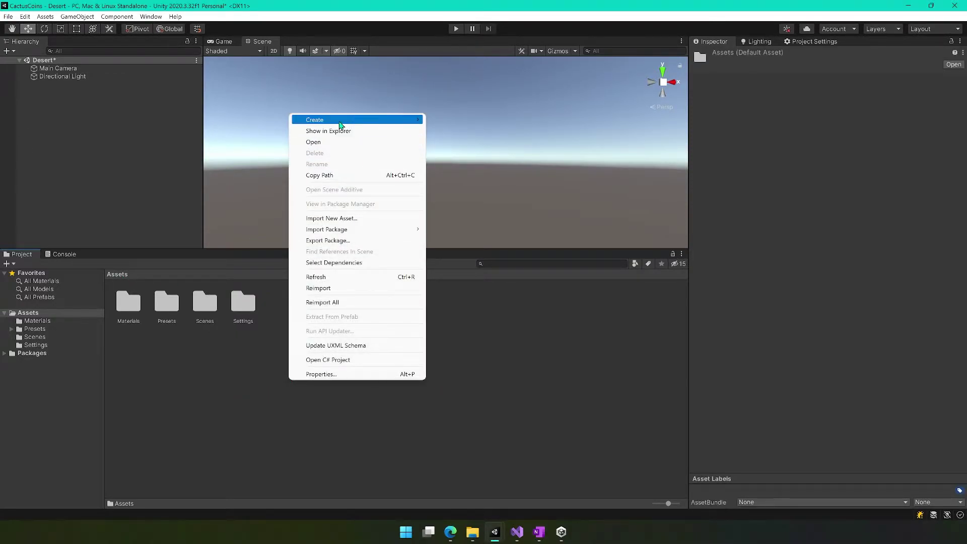
mouse_move(340, 121)
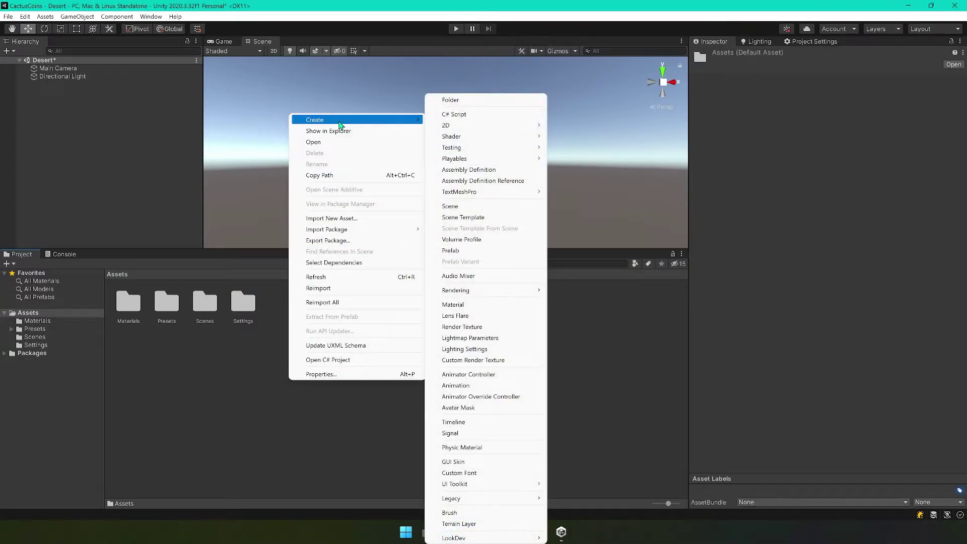
click(480, 100)
text(Meshes)
key(Return)
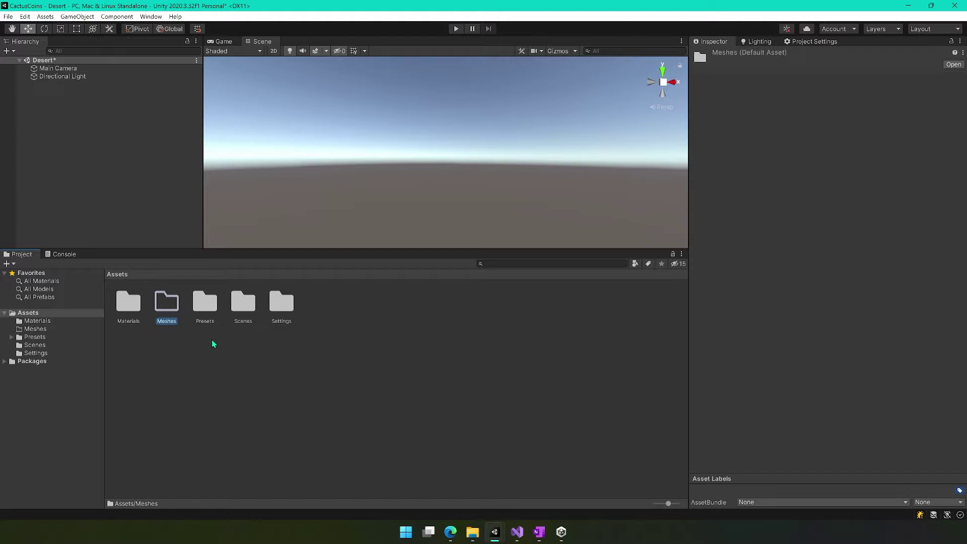
click(204, 352)
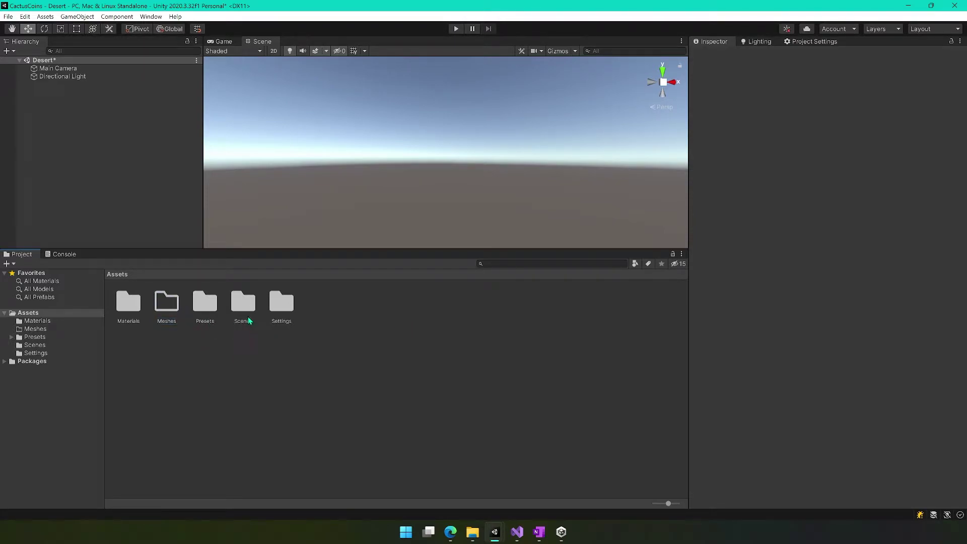
click(166, 321)
click(166, 322)
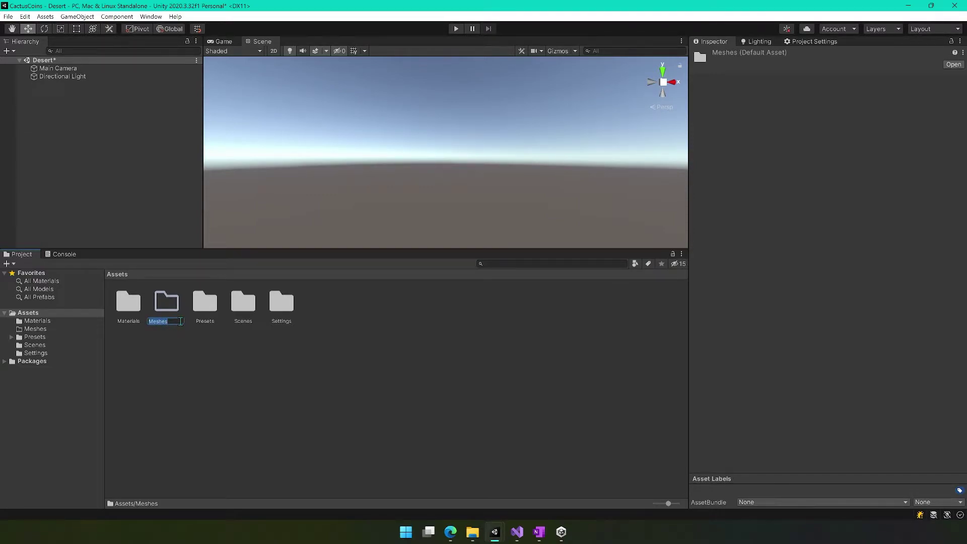
key(Return)
double_click(176, 313)
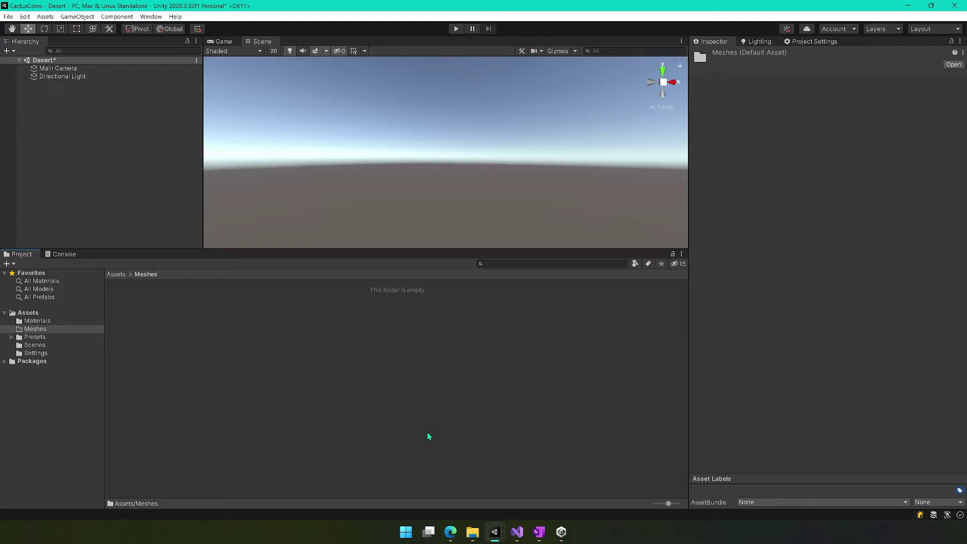
click(473, 532)
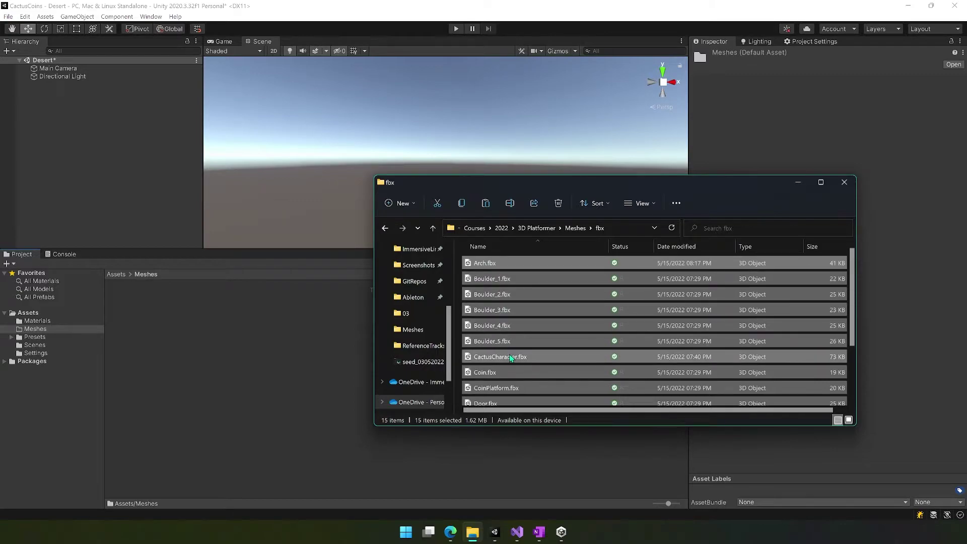
- Drag the 15 fbx mesh files from File Explorer into Unity's Meshes folder
scroll(509, 358, down, 1)
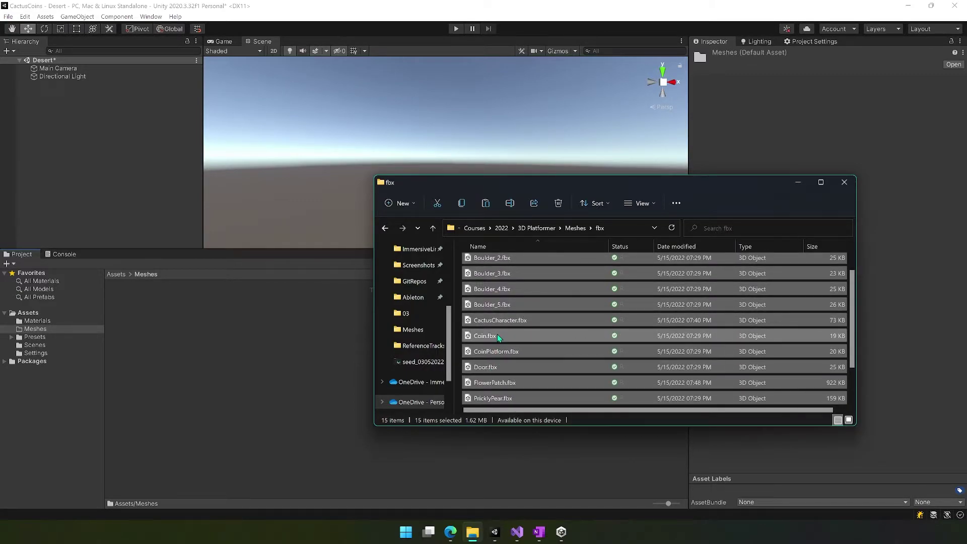
scroll(519, 365, down, 1)
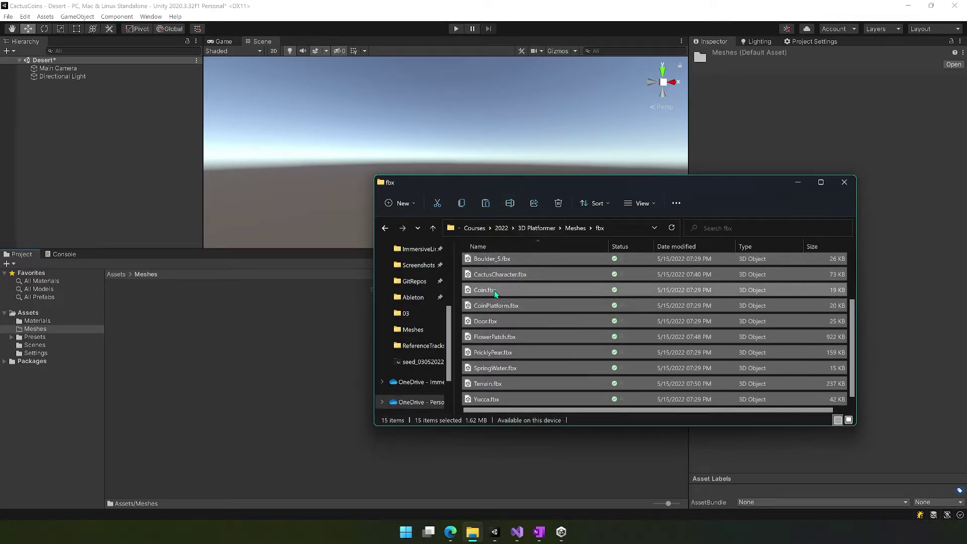
drag(515, 278, 216, 341)
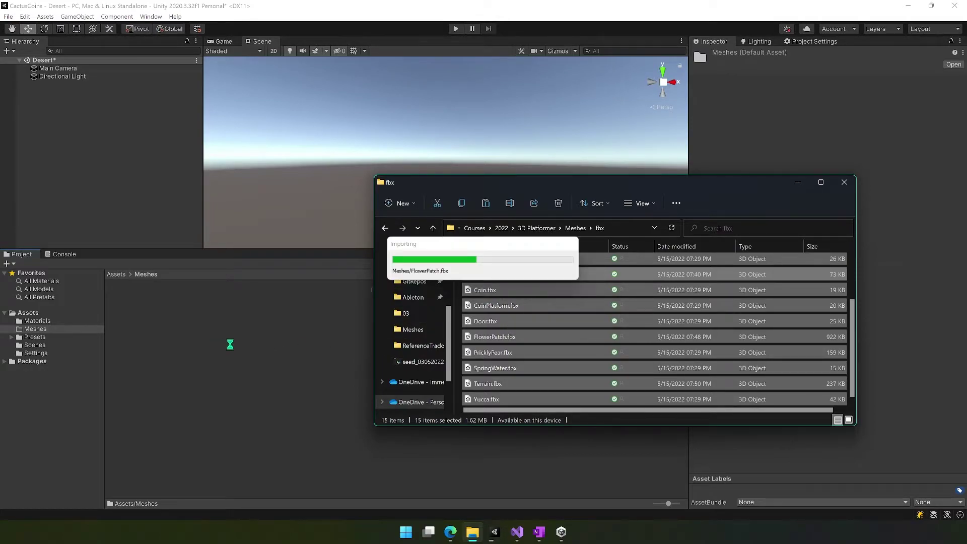
click(250, 381)
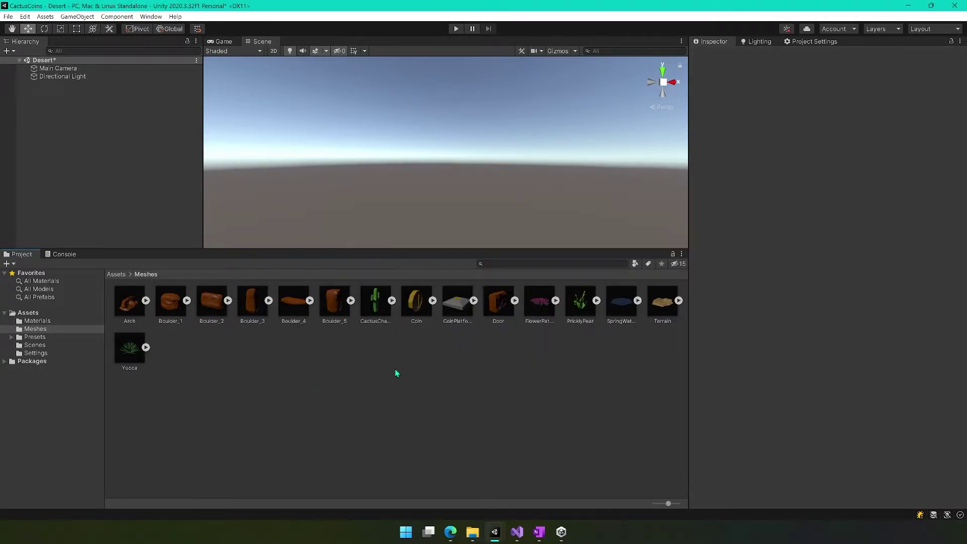
- Browse to the fbx folder via Import New Asset, then cancel without importing
right_click(300, 356)
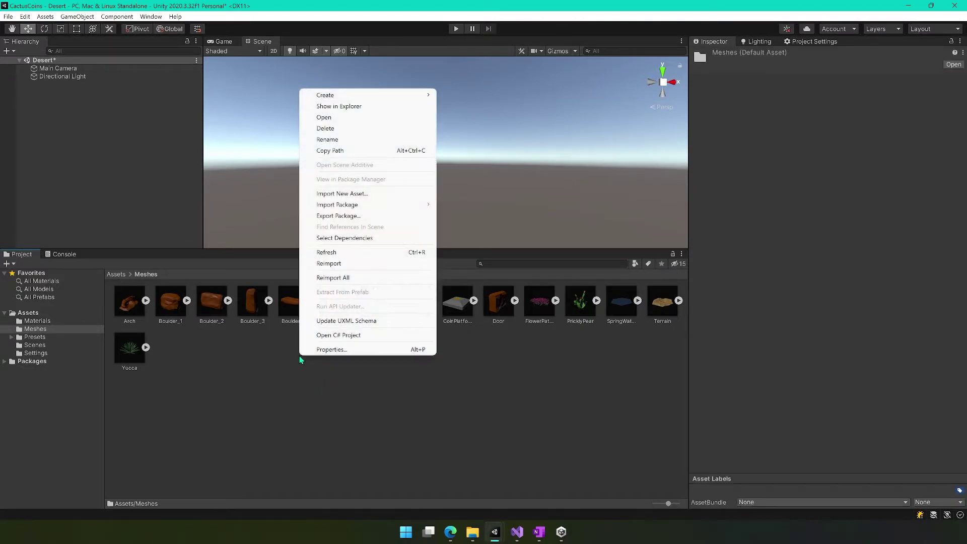
click(334, 196)
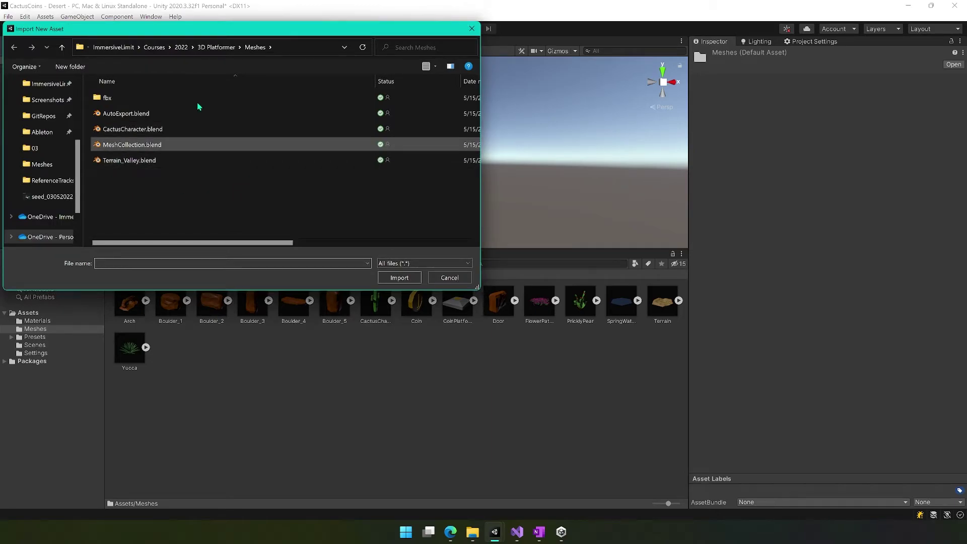
double_click(124, 101)
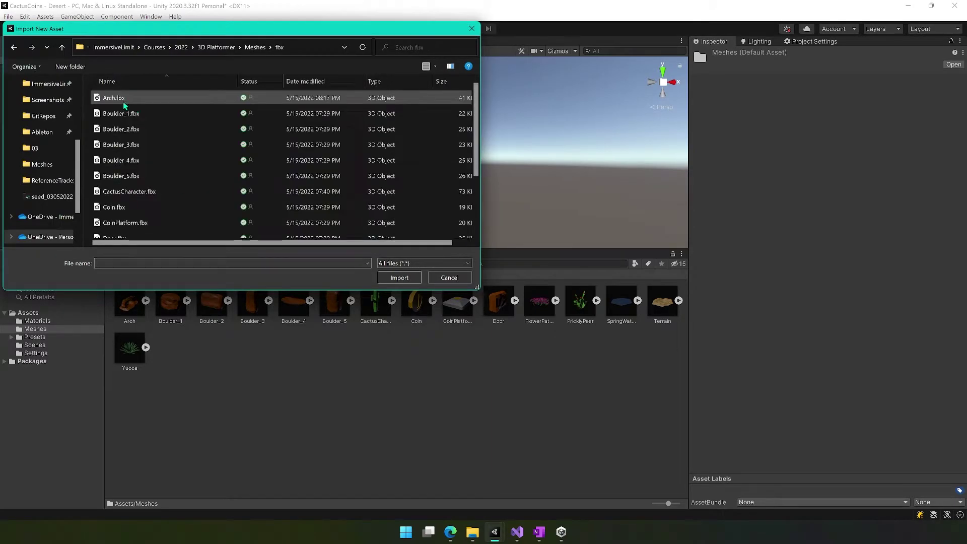
click(445, 278)
click(439, 401)
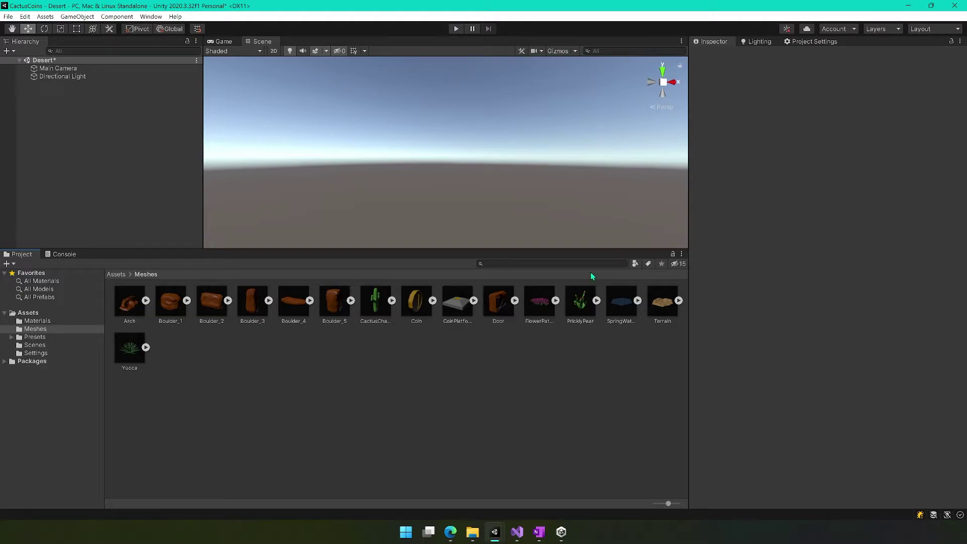
- Add the Terrain mesh to the Desert scene at position 0,0,0 and look over the dunes
click(666, 316)
drag(665, 317, 160, 201)
drag(68, 112, 58, 94)
drag(64, 105, 64, 105)
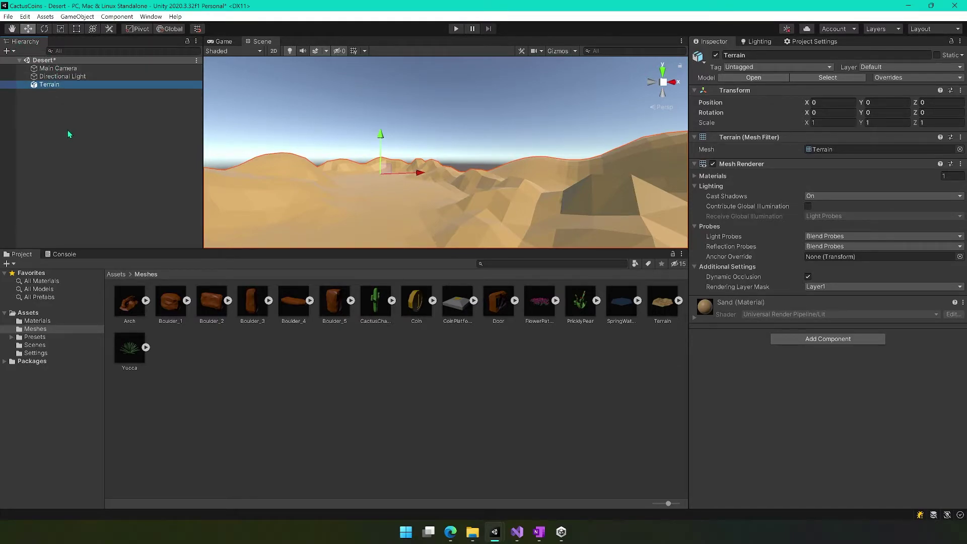
click(814, 102)
right_drag(445, 153, 126, 179)
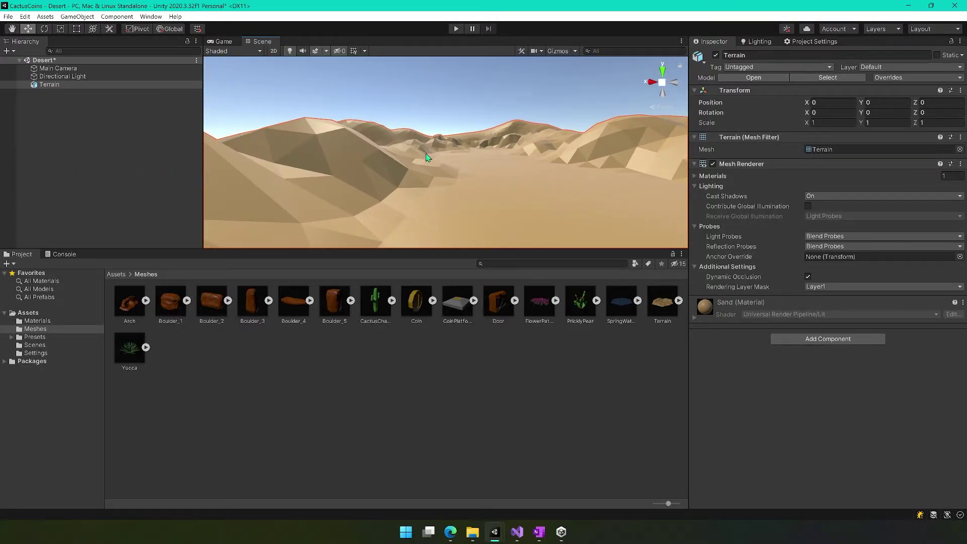
right_drag(455, 150, 650, 177)
right_drag(773, 176, 492, 189)
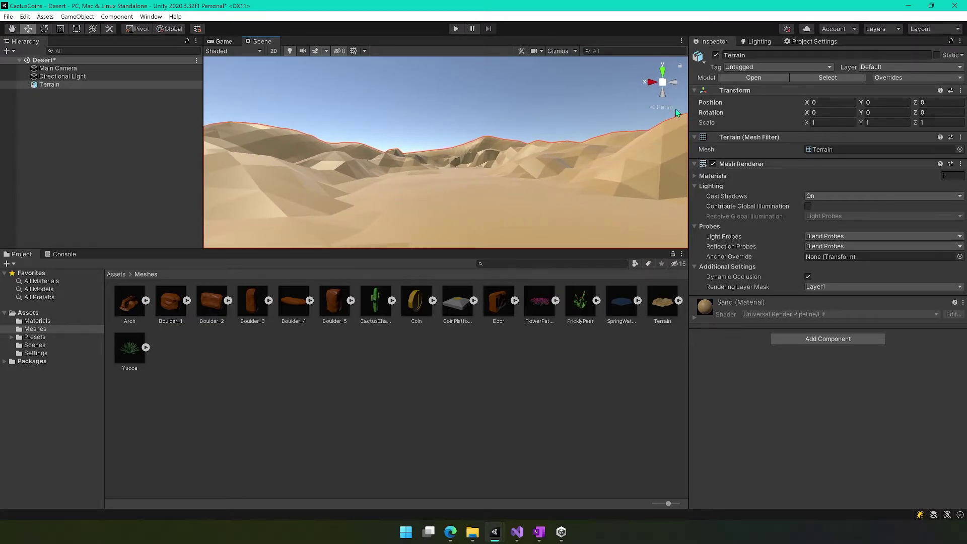
- Switch the Scene view to isometric and orbit around the terrain
click(655, 108)
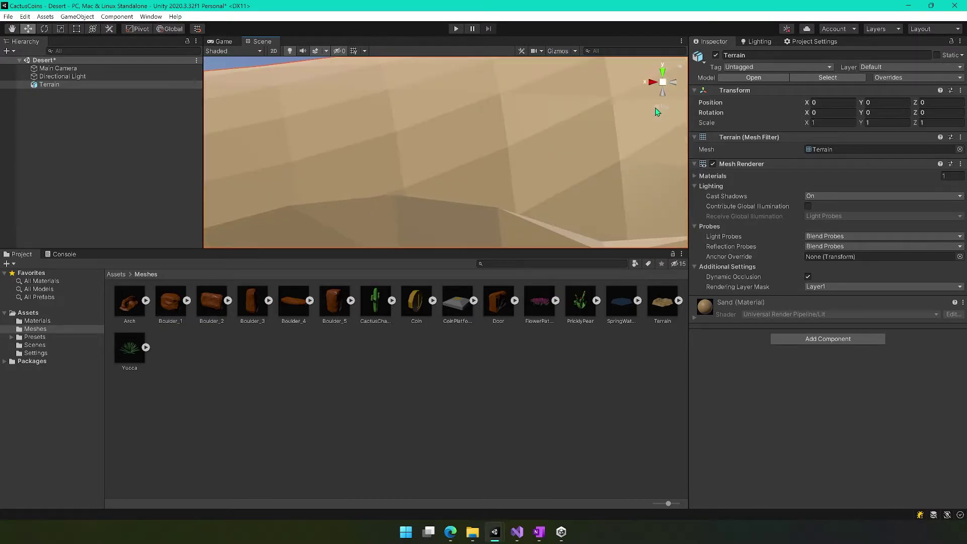
right_drag(502, 213, 618, 112)
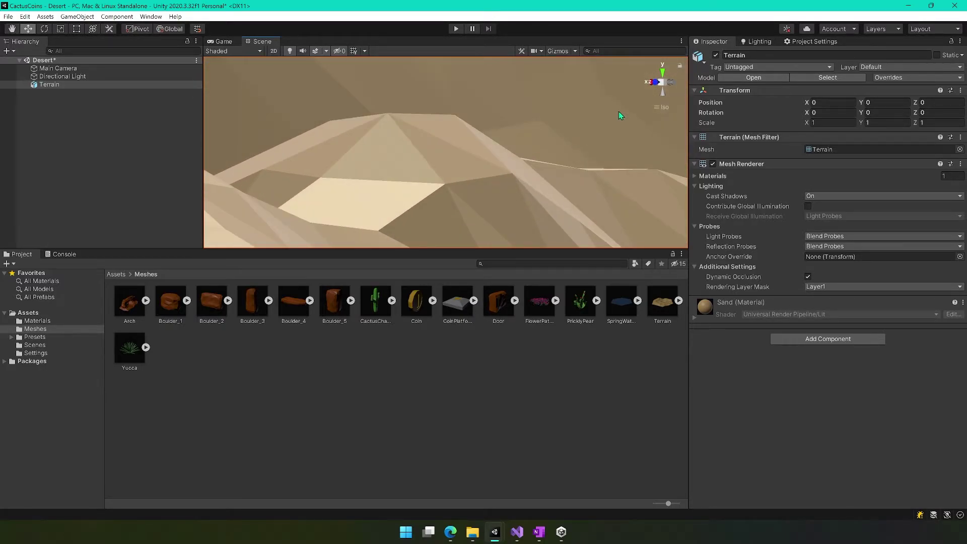
scroll(428, 168, down, 4)
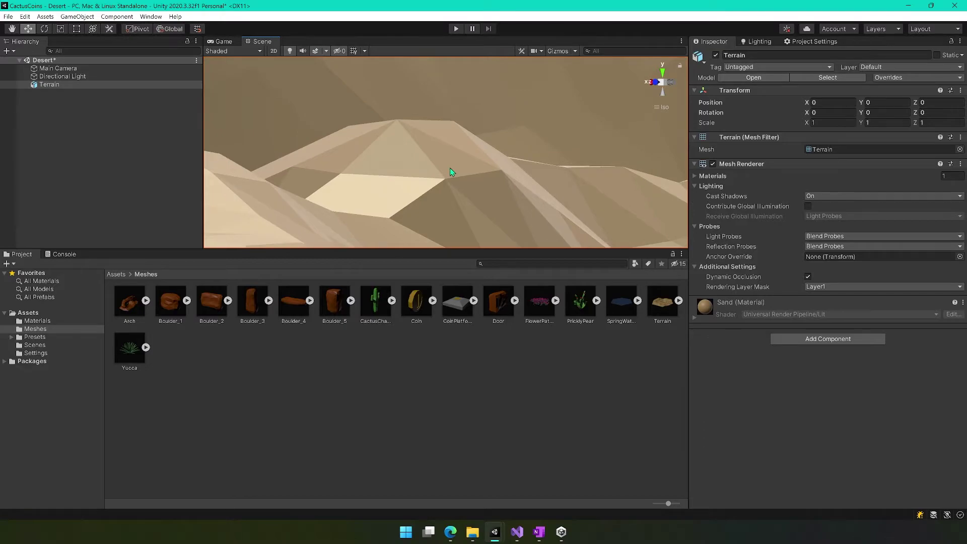
scroll(450, 172, up, 6)
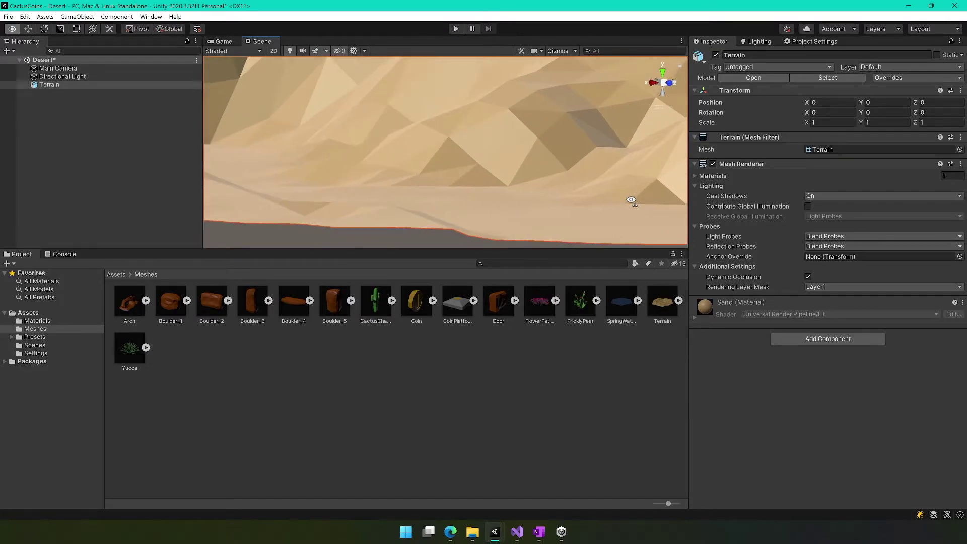
scroll(574, 183, down, 5)
right_drag(573, 183, 601, 151)
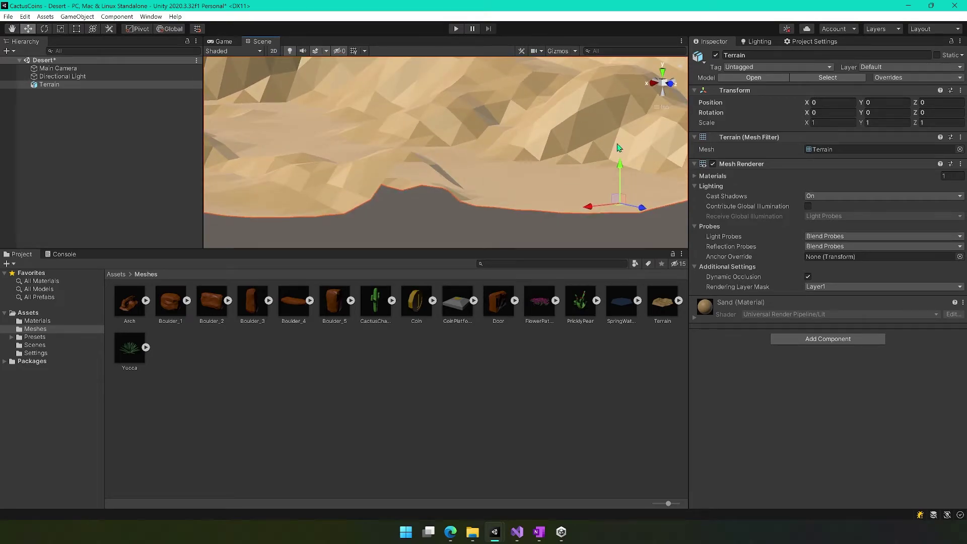
- Return to perspective and place Boulder_1 on the sand in the dune valley
click(661, 108)
right_drag(514, 203, 487, 180)
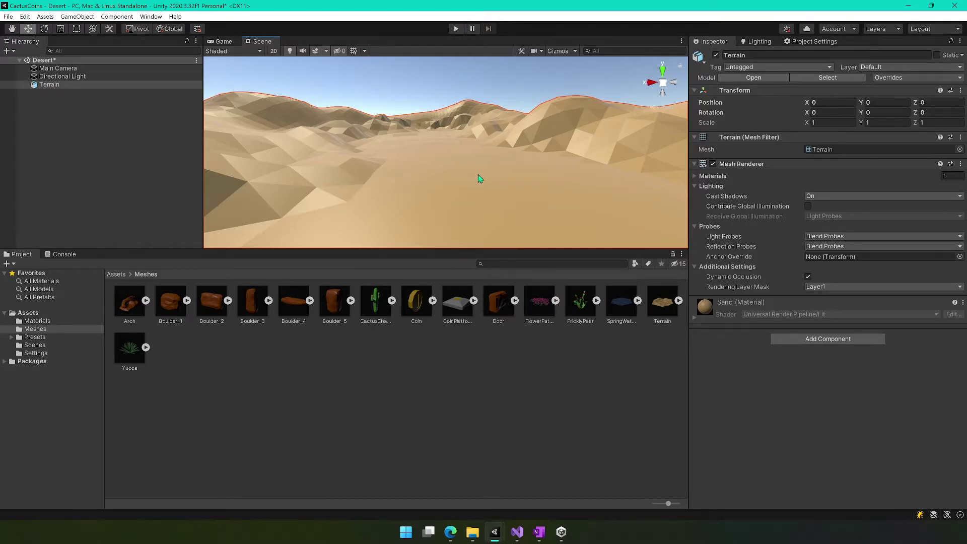
middle_drag(413, 158, 373, 160)
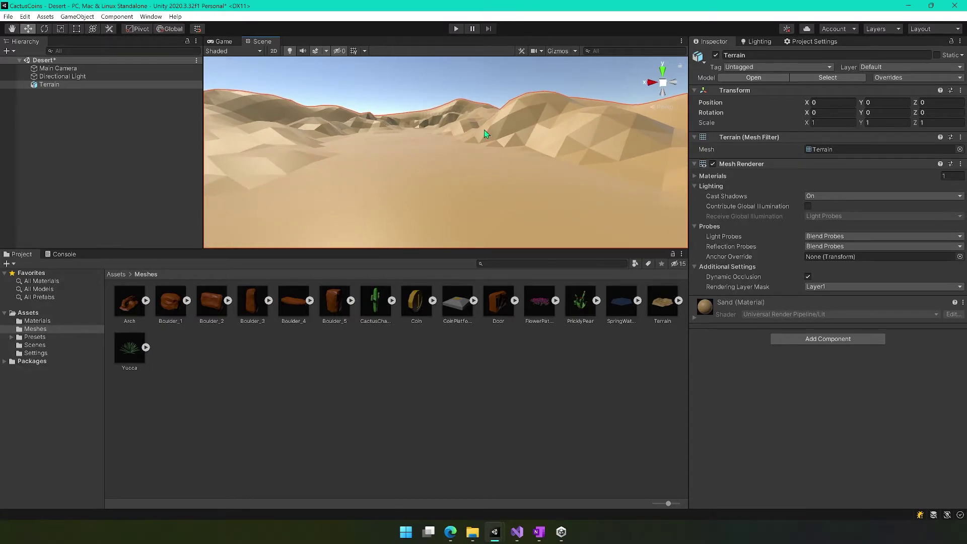
middle_drag(442, 147, 373, 189)
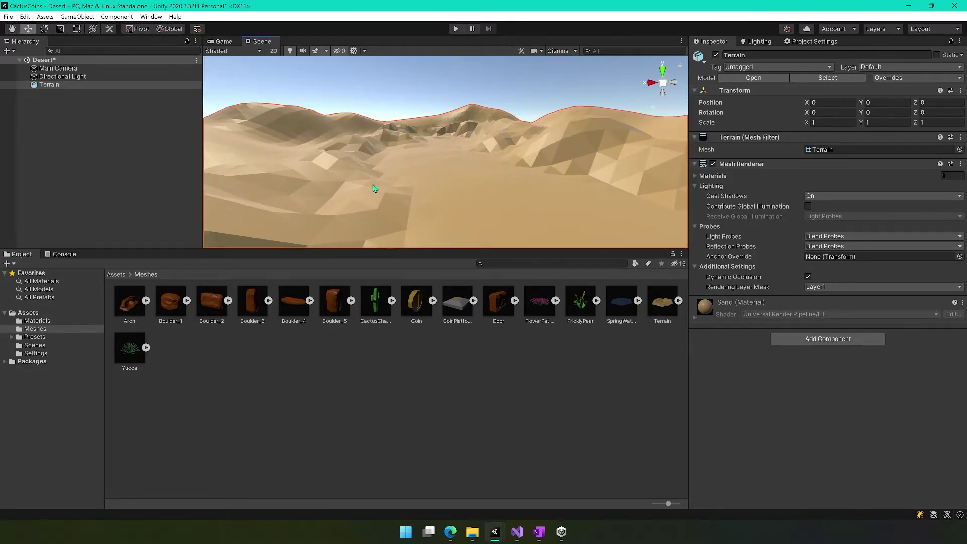
alt+drag(402, 183, 426, 185)
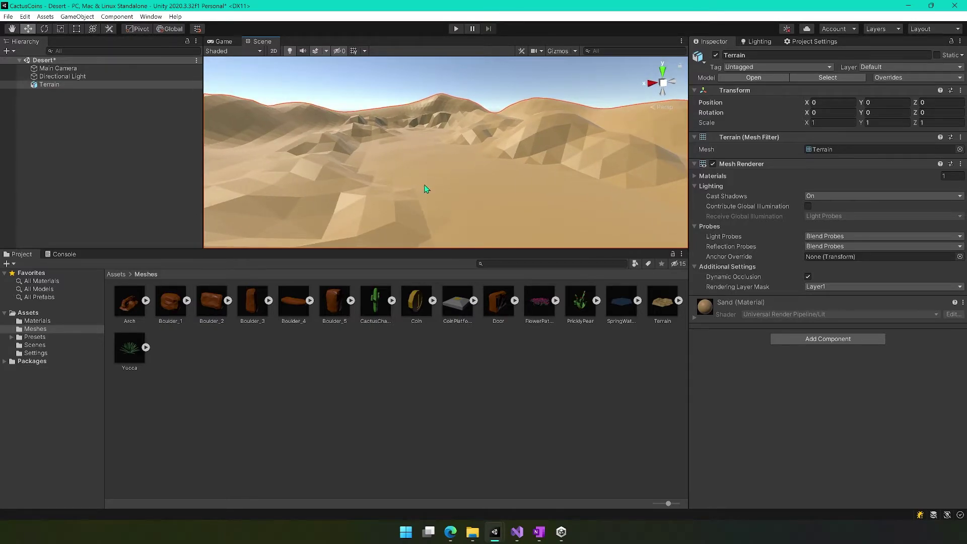
alt+drag(368, 167, 388, 177)
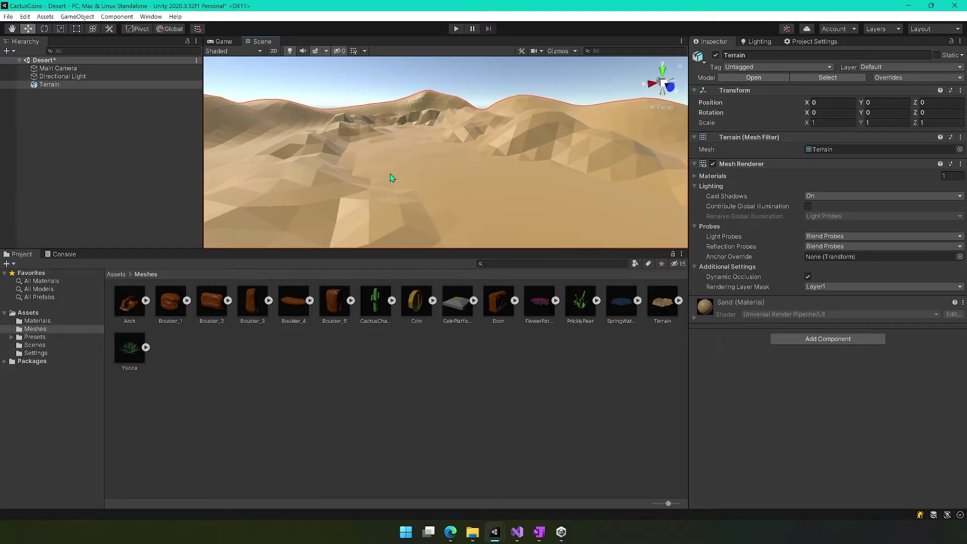
scroll(413, 180, up, 8)
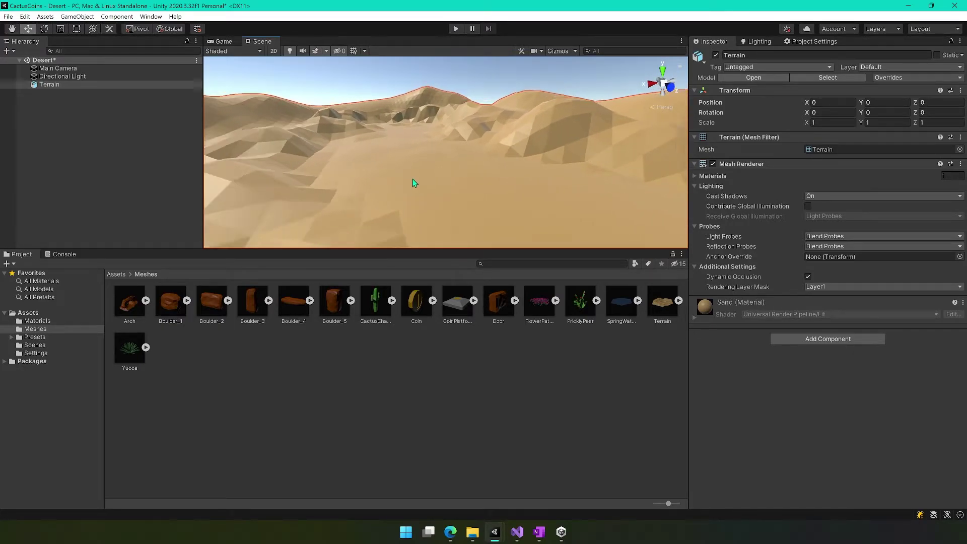
alt+drag(413, 180, 437, 200)
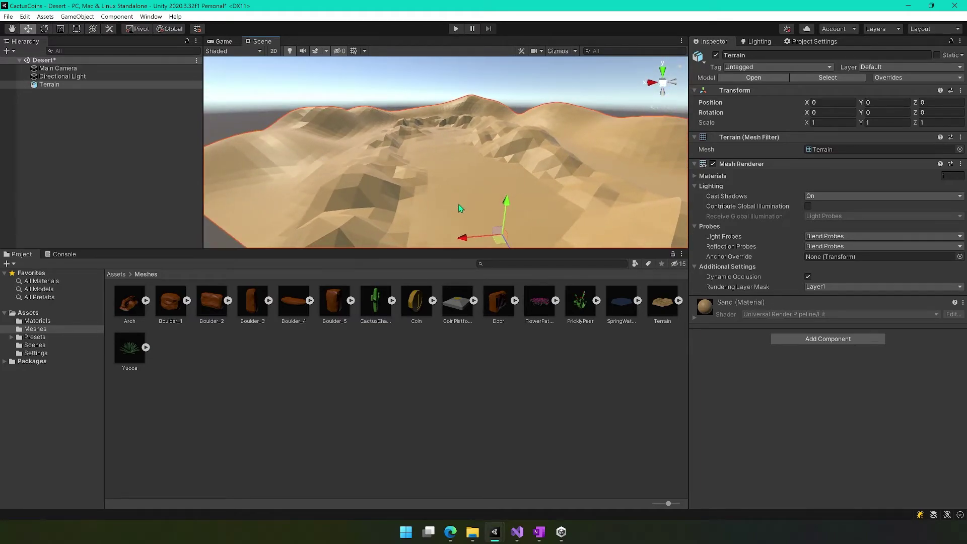
scroll(479, 192, up, 5)
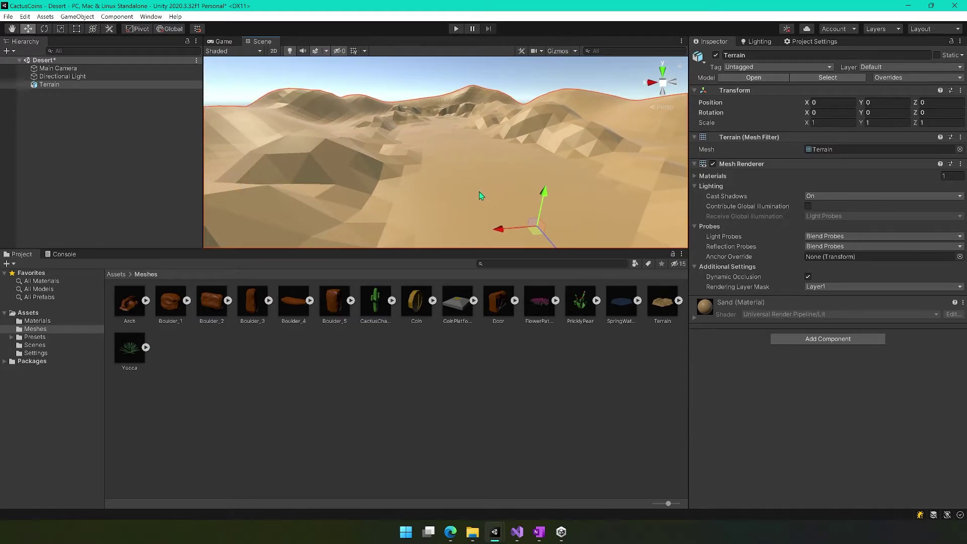
alt+drag(517, 151, 466, 155)
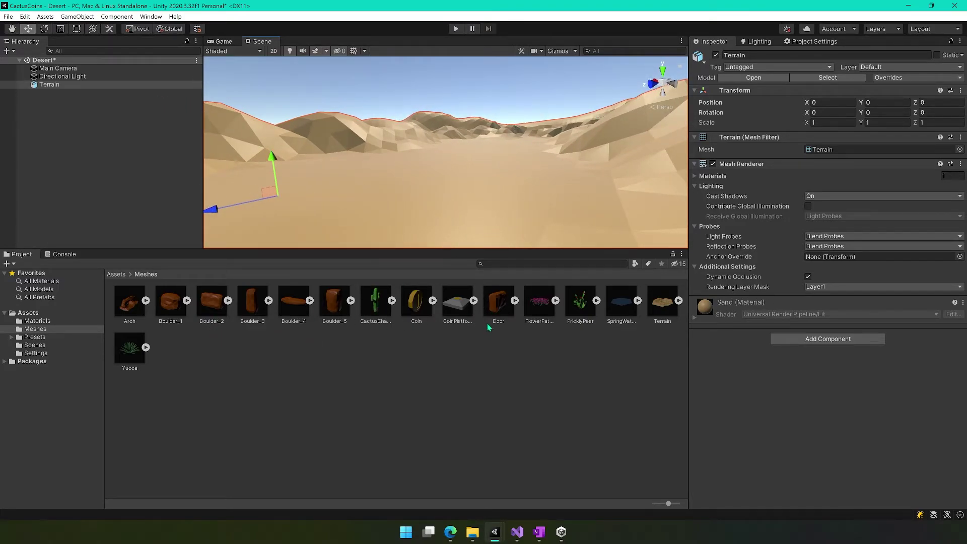
drag(176, 310, 394, 203)
alt+drag(524, 157, 488, 211)
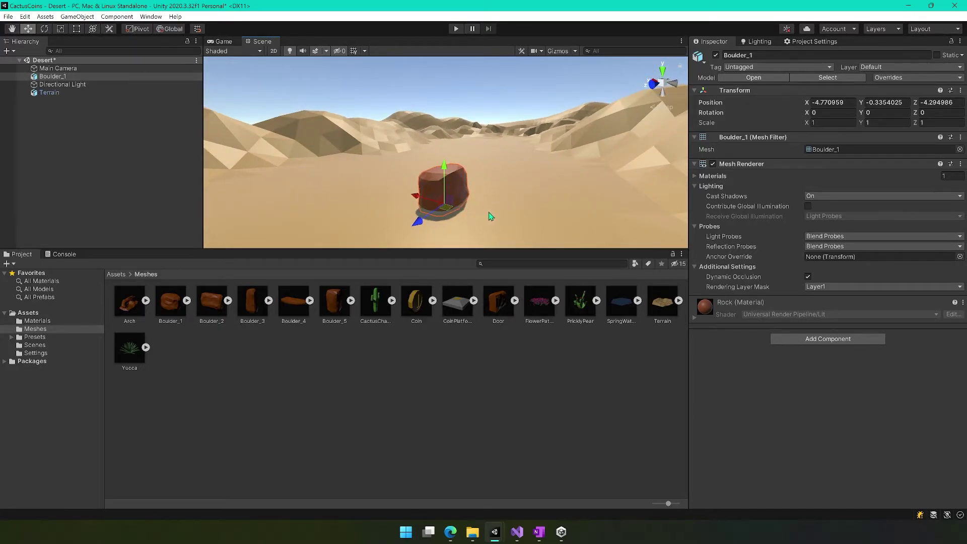
alt+drag(563, 158, 343, 225)
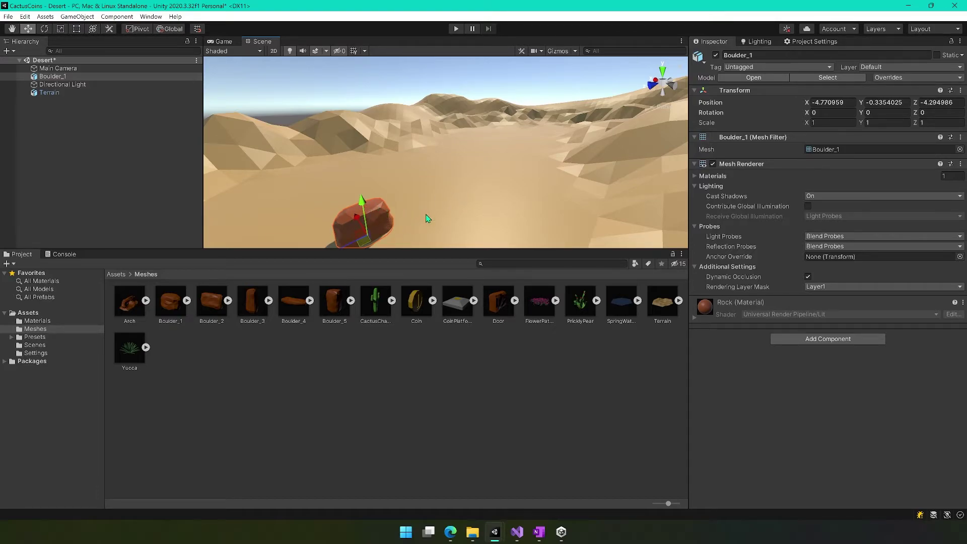
key(f)
alt+drag(317, 183, 662, 185)
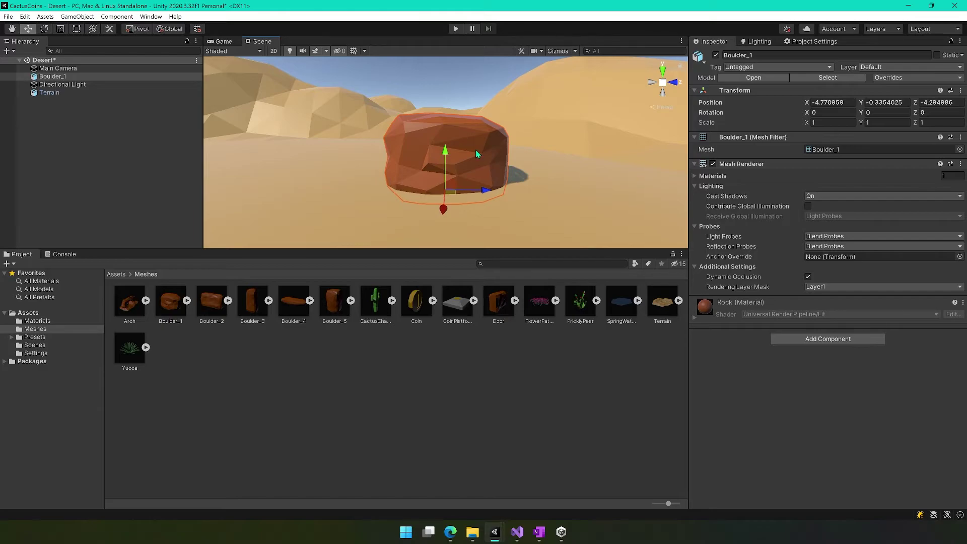
- Orbit, pan and zoom around Boulder_1 to inspect it from several sides
middle_drag(477, 153, 540, 195)
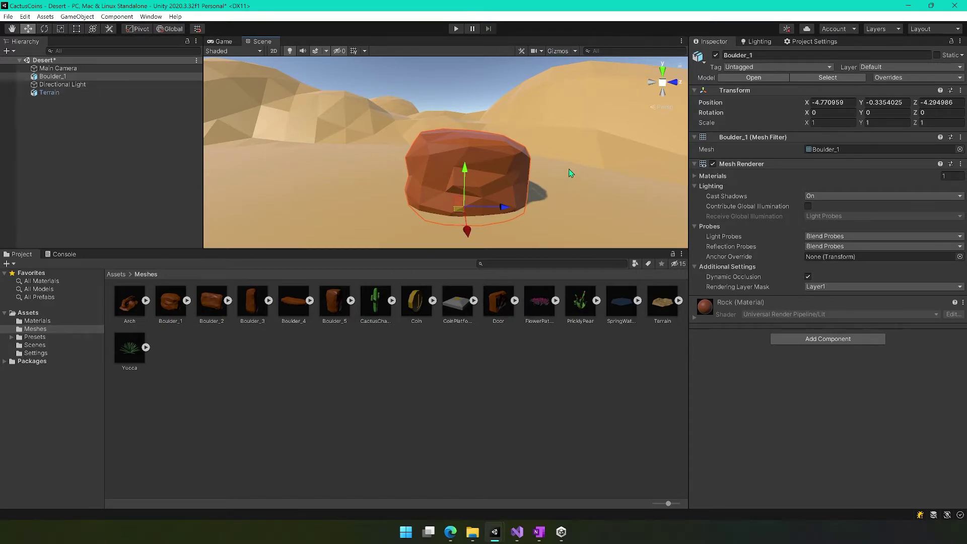
alt+drag(569, 168, 387, 142)
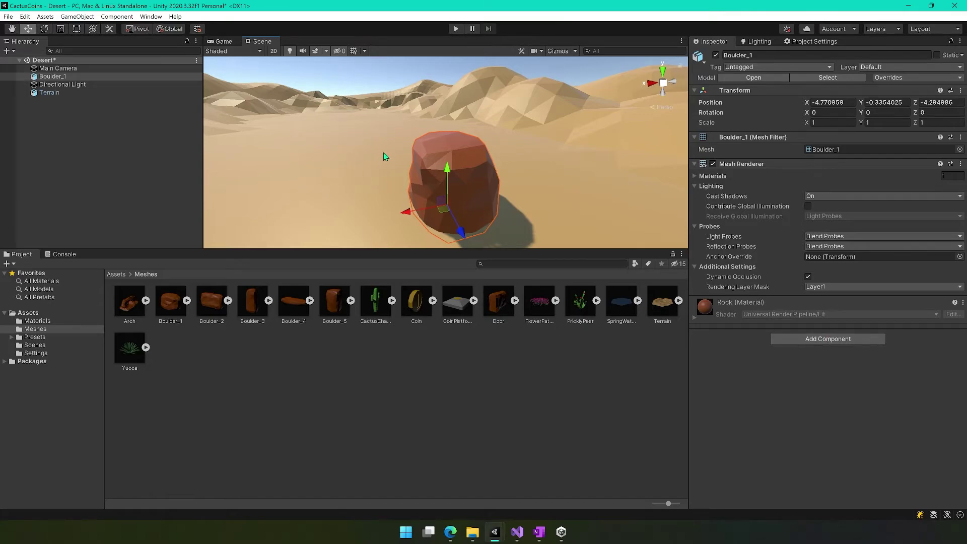
scroll(383, 153, down, 3)
right_drag(360, 156, 406, 158)
scroll(500, 212, up, 6)
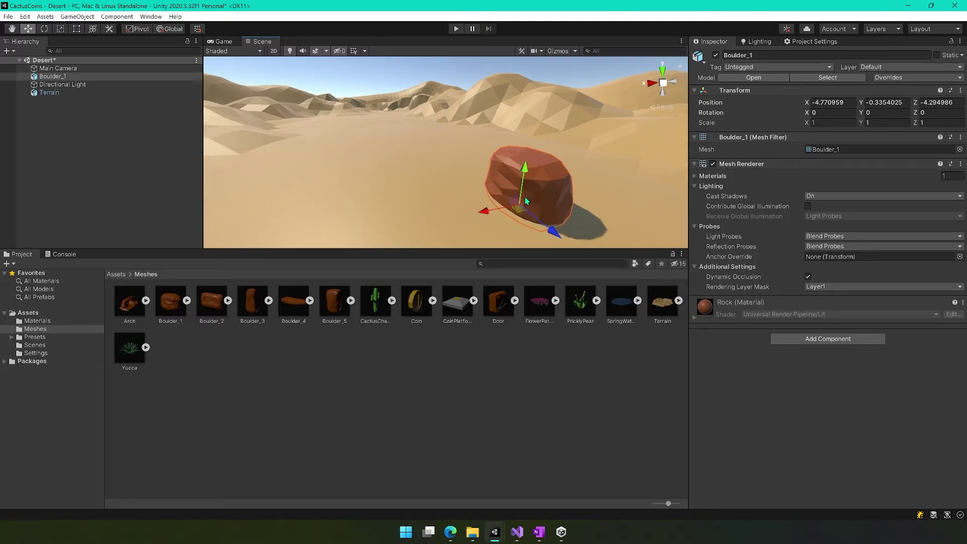
middle_drag(509, 185, 480, 171)
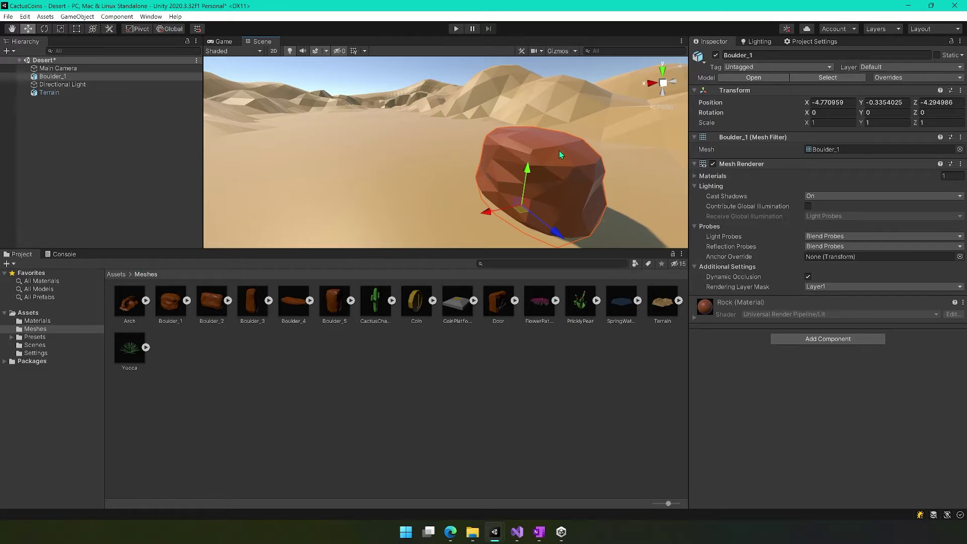
scroll(562, 156, up, 3)
mouse_move(563, 156)
middle_down()
mouse_move(525, 157)
mouse_move(527, 129)
mouse_move(574, 148)
mouse_move(535, 166)
mouse_move(510, 133)
mouse_move(553, 169)
middle_up()
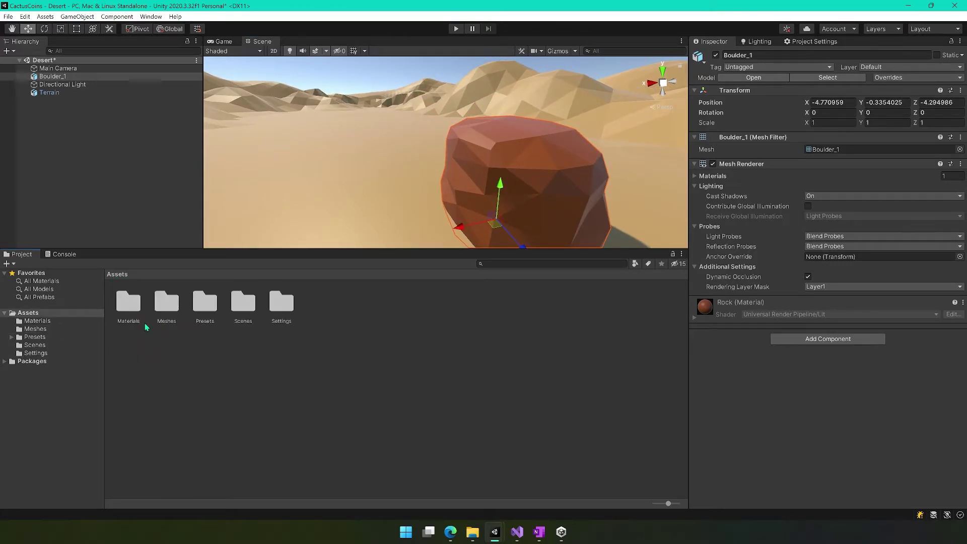
- Create a new material named Sand in the Materials folder next to Skybox_Mat
double_click(132, 304)
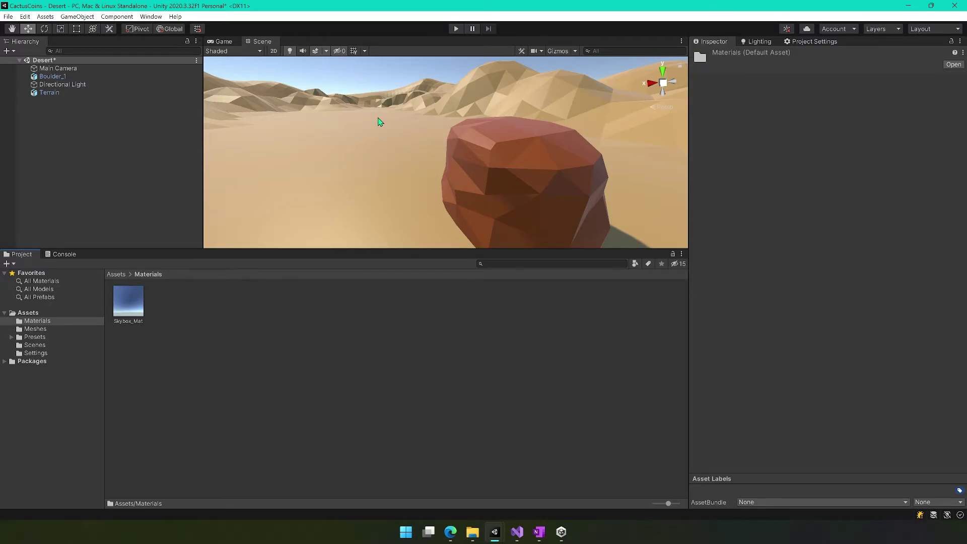
right_click(195, 315)
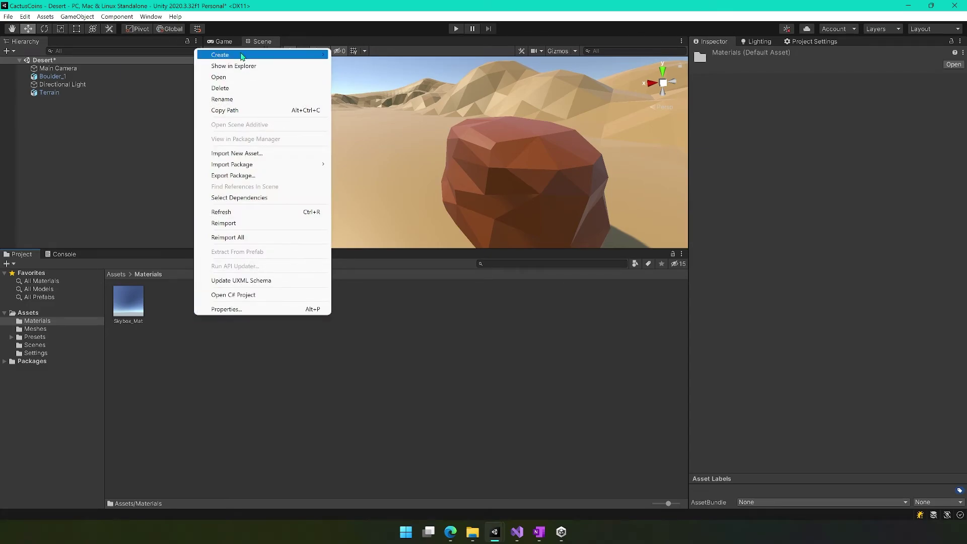
mouse_move(243, 55)
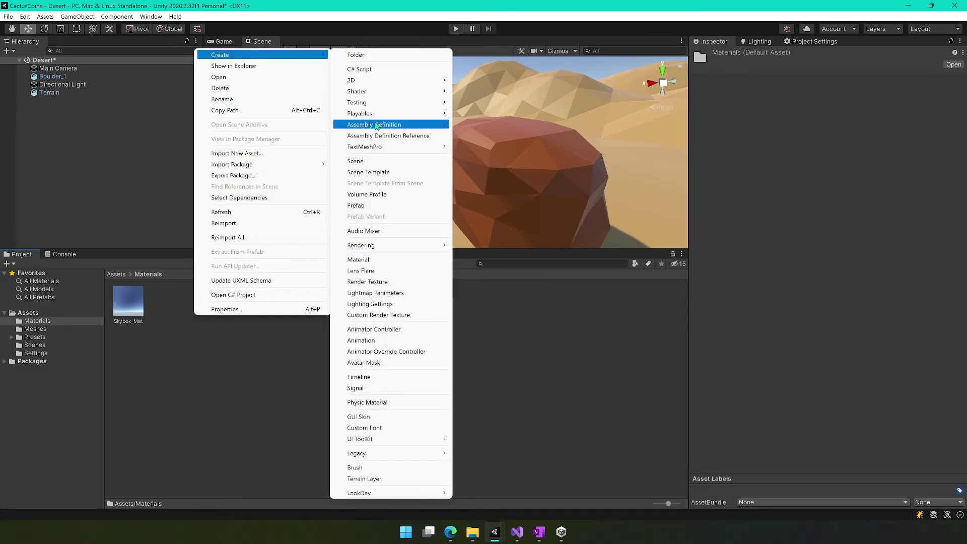
click(364, 259)
text(Sand)
key(Return)
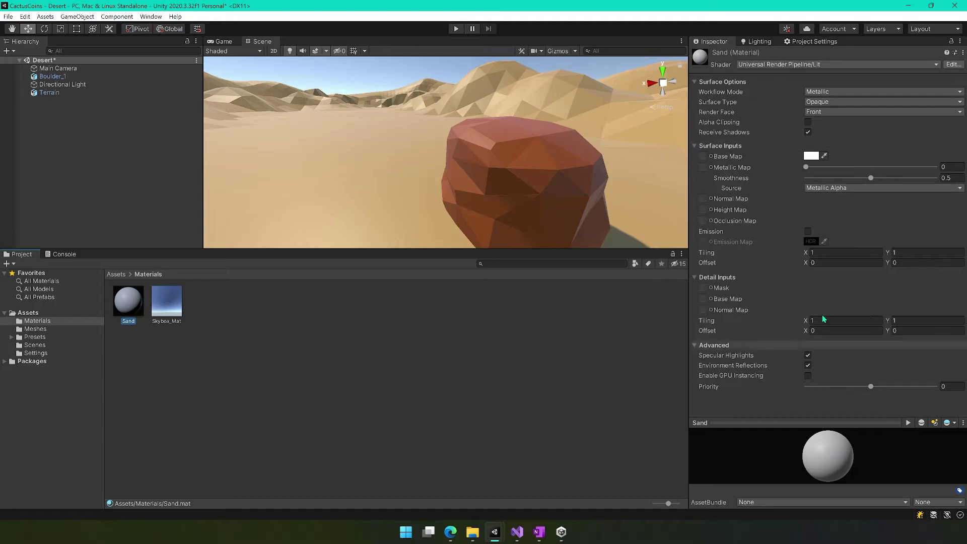
- Apply the Sand material to the terrain and set its Smoothness to 0
click(710, 45)
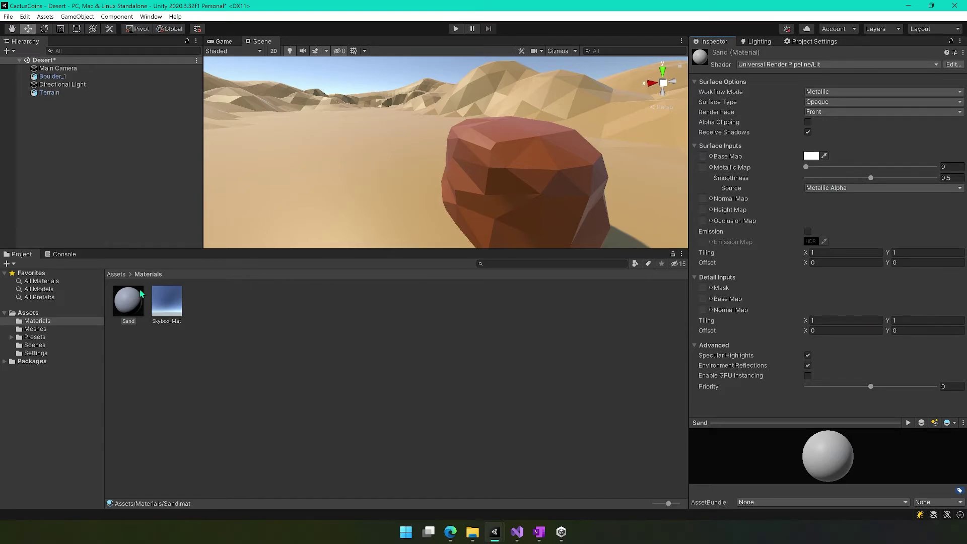
drag(130, 306, 360, 162)
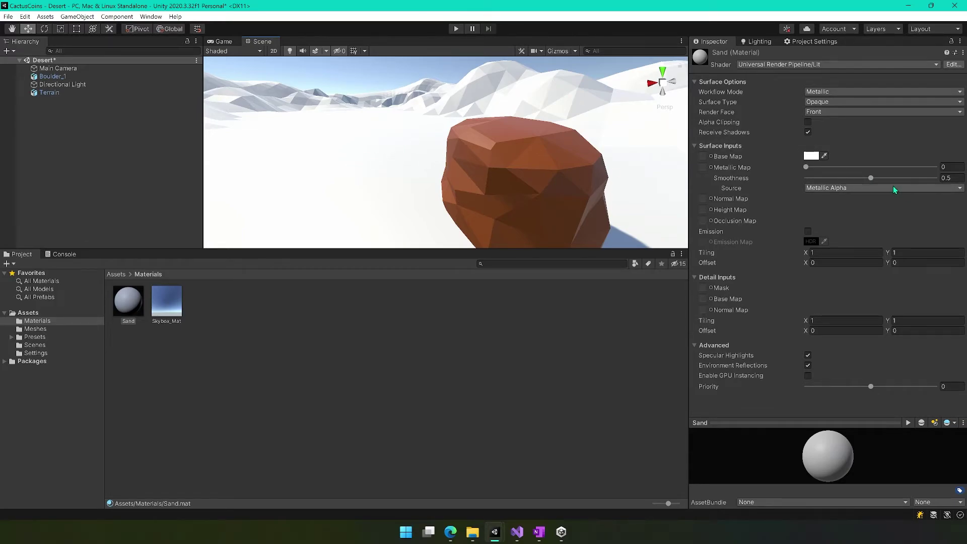
drag(873, 181, 759, 179)
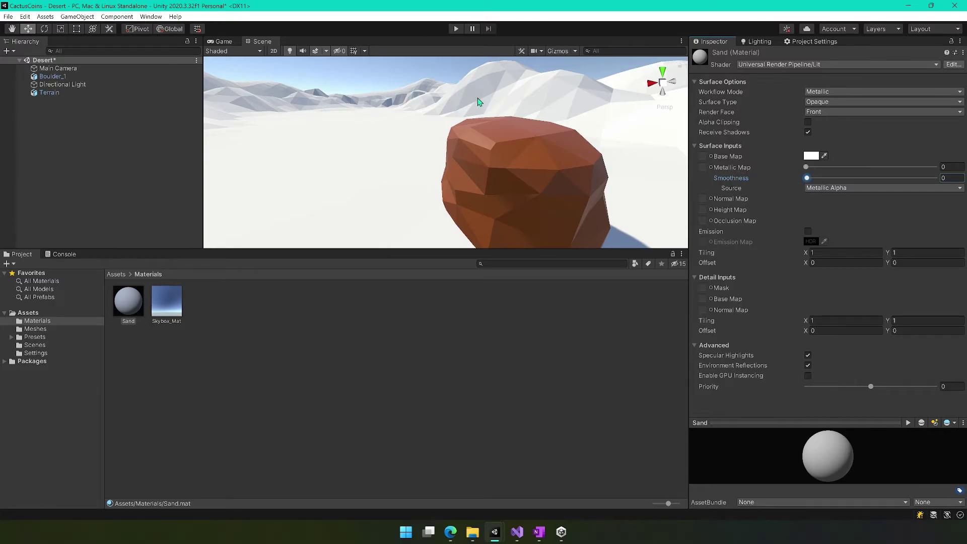
mouse_move(808, 178)
mouse_down()
mouse_move(938, 185)
mouse_move(807, 179)
mouse_up()
- Give the Sand material a pale sand base colour, hex FFDAA3
click(811, 156)
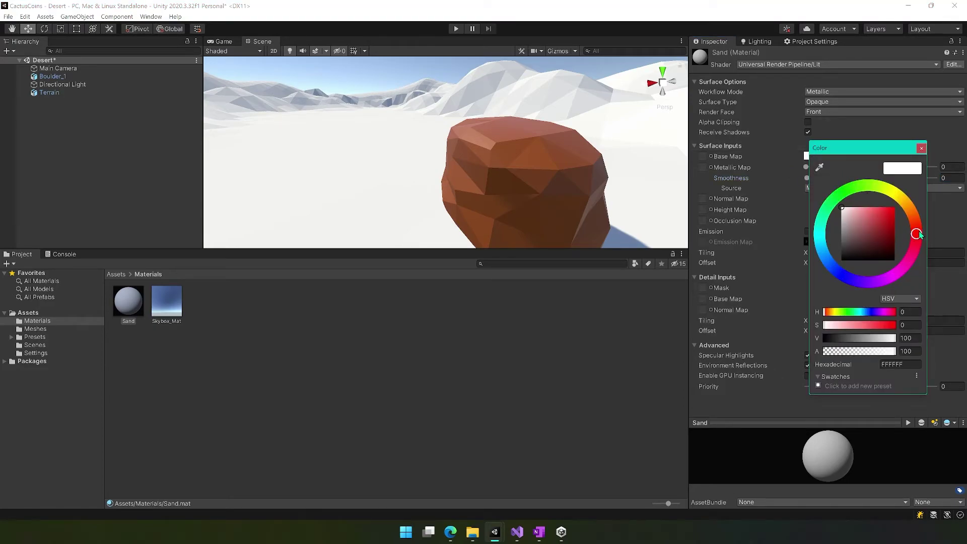
drag(921, 236, 910, 172)
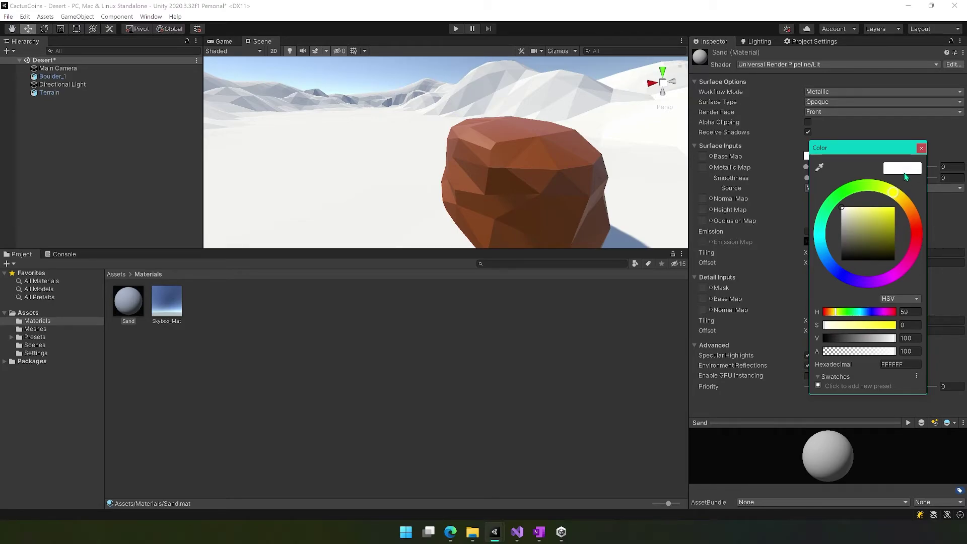
click(849, 213)
mouse_move(851, 216)
mouse_down()
mouse_move(869, 201)
mouse_move(857, 191)
mouse_move(856, 209)
mouse_move(898, 197)
mouse_move(915, 210)
mouse_move(865, 212)
mouse_up()
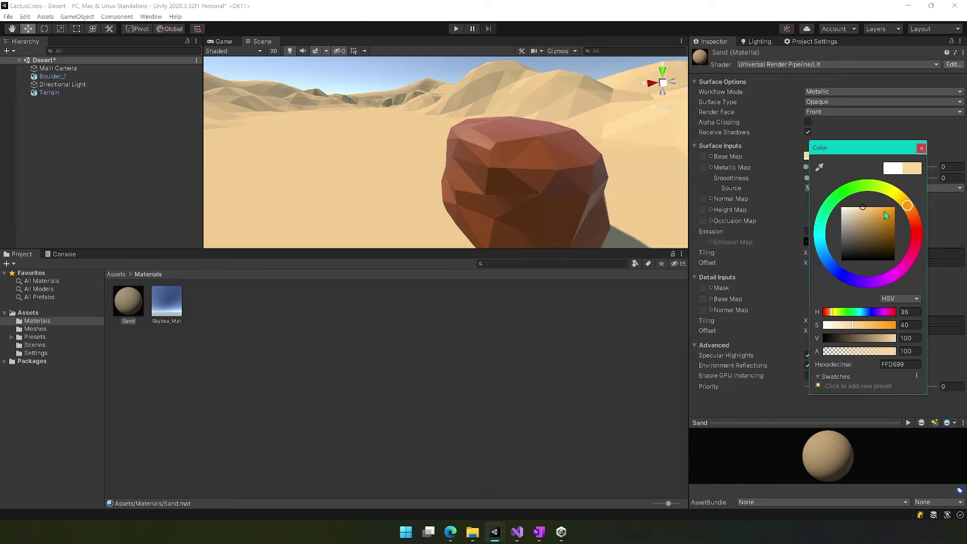
drag(864, 210, 862, 209)
- Create a new material named Rock in the Materials folder
click(920, 149)
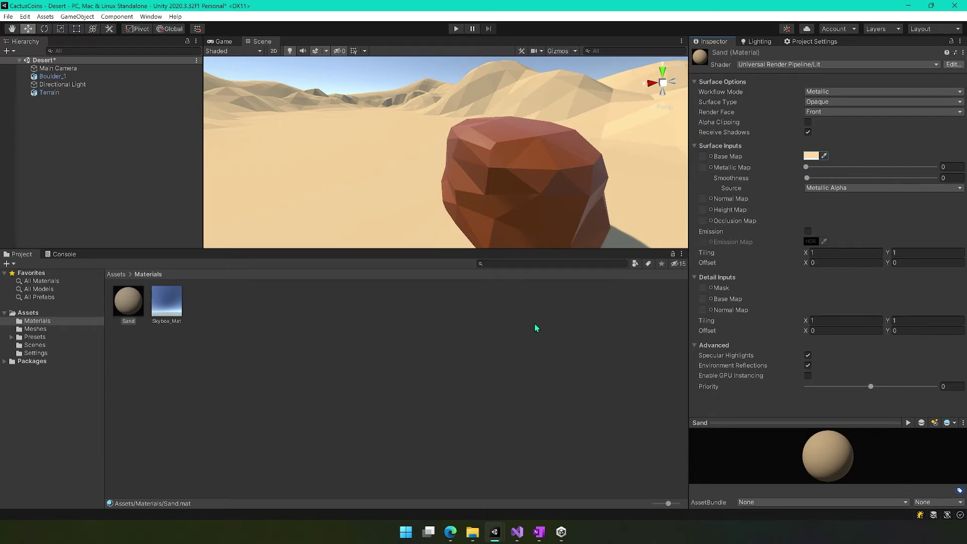
click(294, 358)
right_click(238, 327)
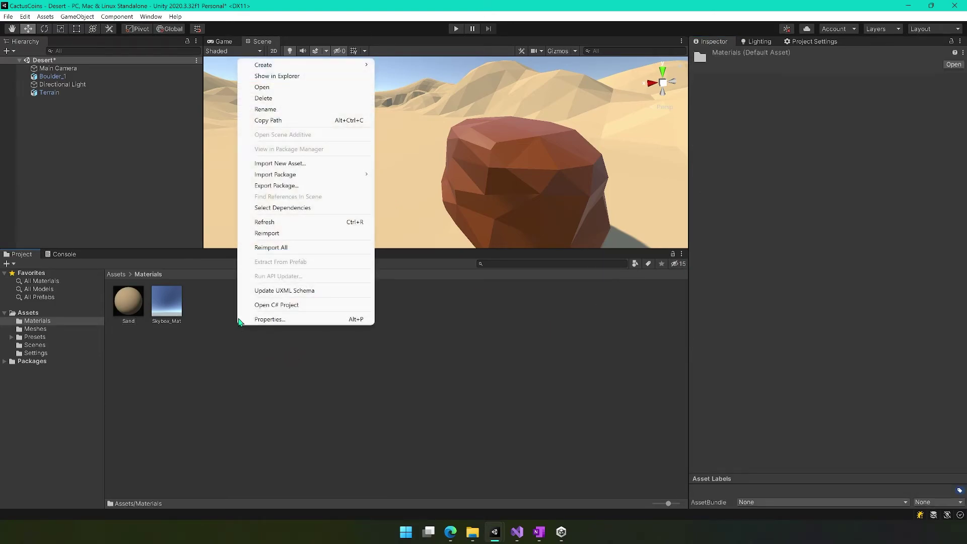
mouse_move(351, 68)
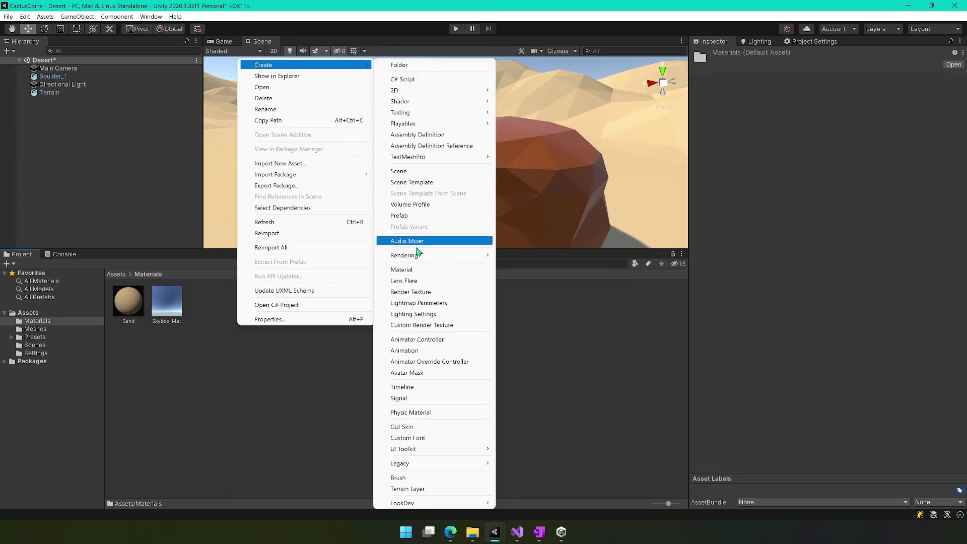
click(414, 270)
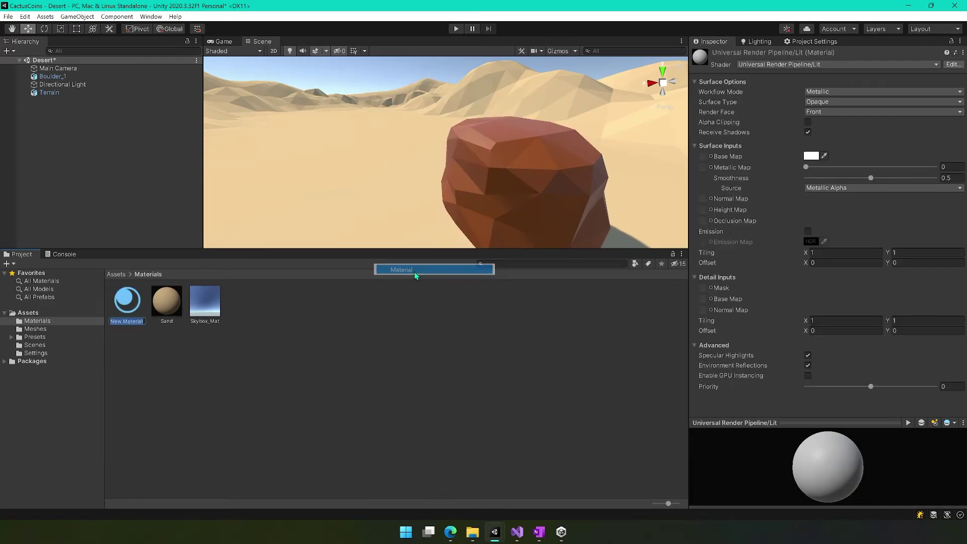
text(Rock)
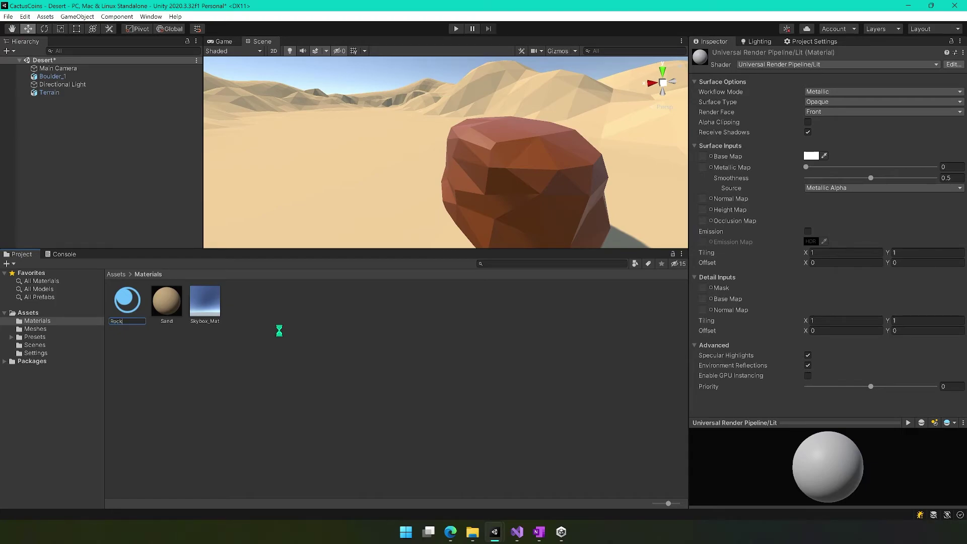
key(Return)
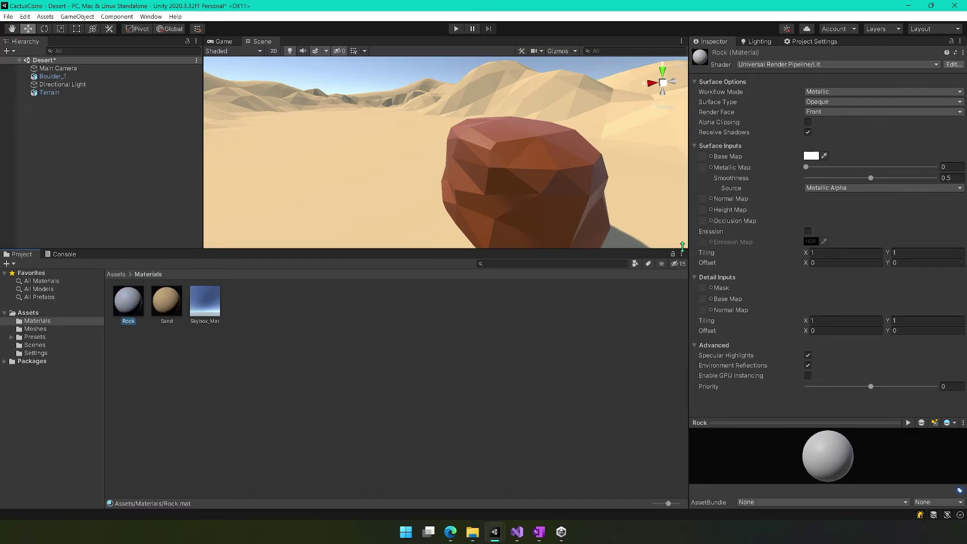
- Apply Rock to Boulder_1 with an orange base colour and Smoothness 0
drag(132, 307, 579, 190)
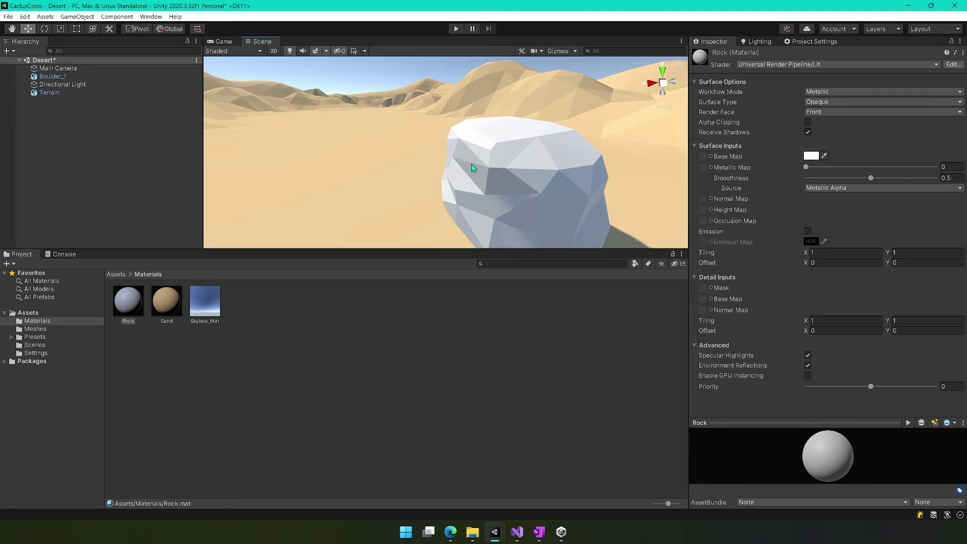
click(817, 157)
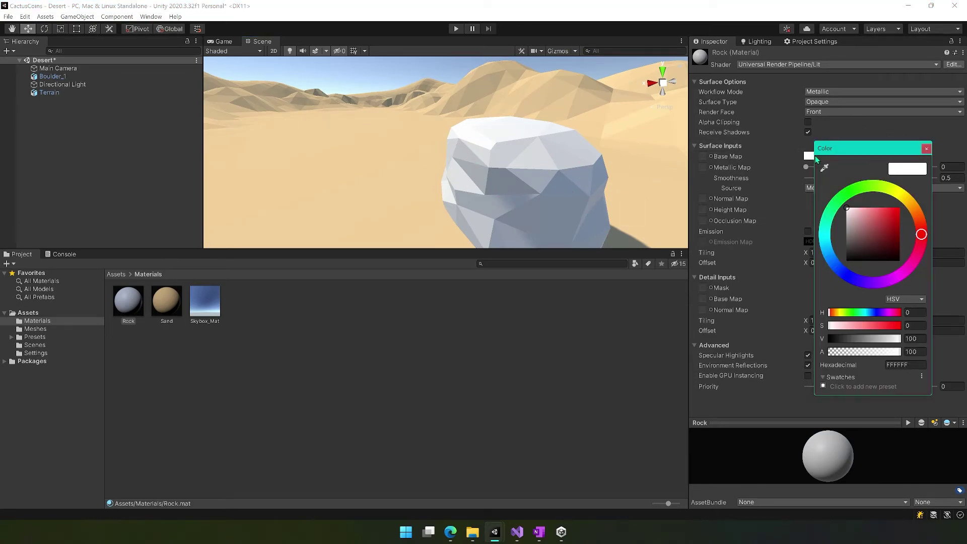
mouse_move(922, 235)
mouse_down()
mouse_move(927, 215)
mouse_move(874, 217)
mouse_move(889, 229)
mouse_move(891, 221)
mouse_up()
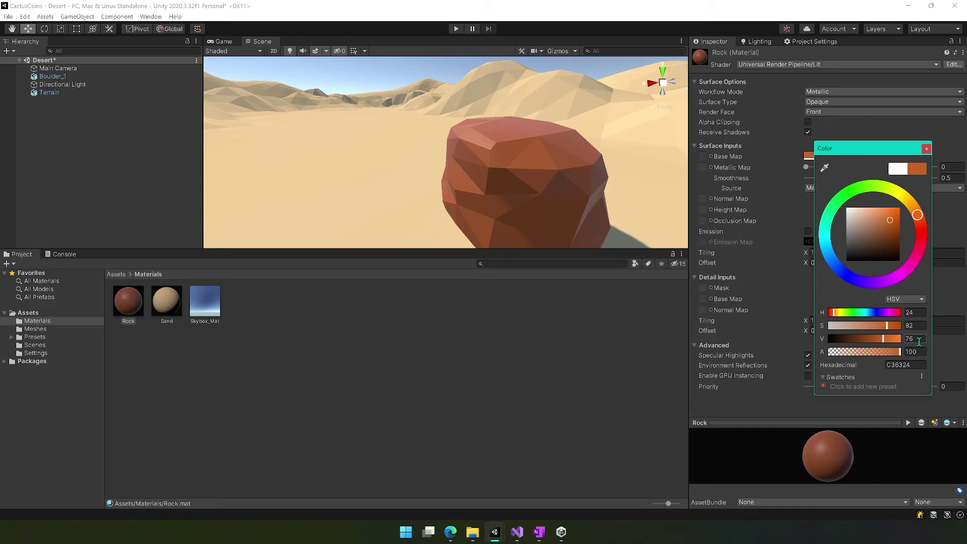
click(926, 148)
drag(872, 177, 766, 178)
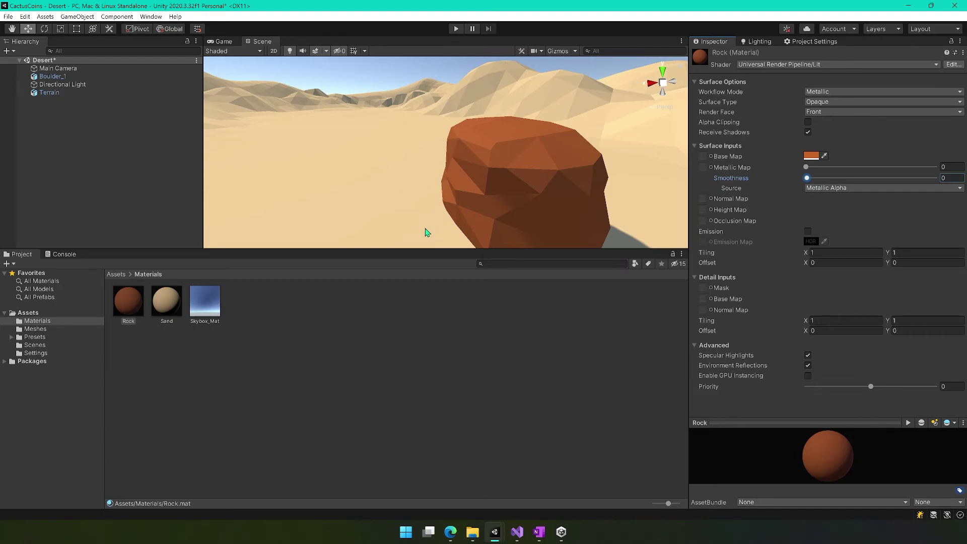
- Adjust the Rock base colour to a lighter red-brown, hex CB7740
click(132, 302)
click(814, 157)
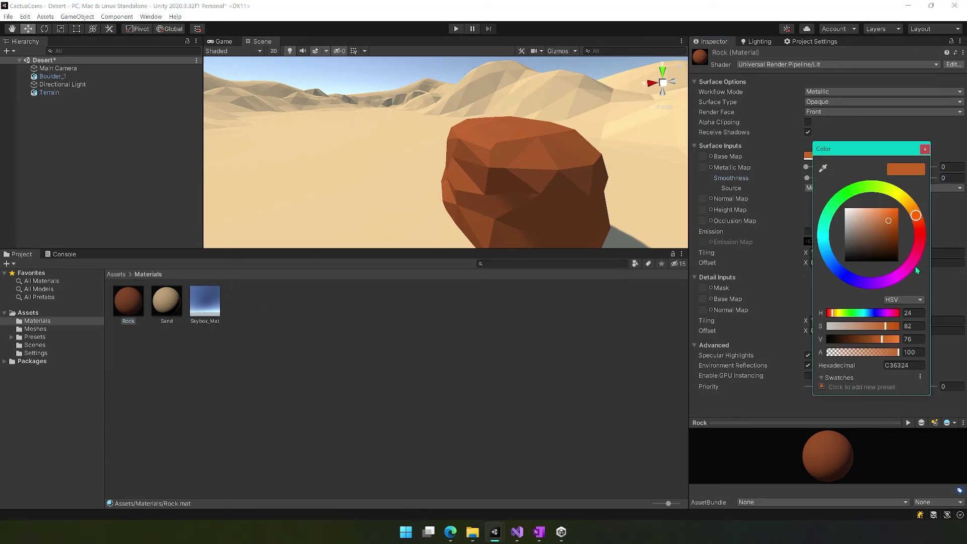
drag(891, 222, 883, 222)
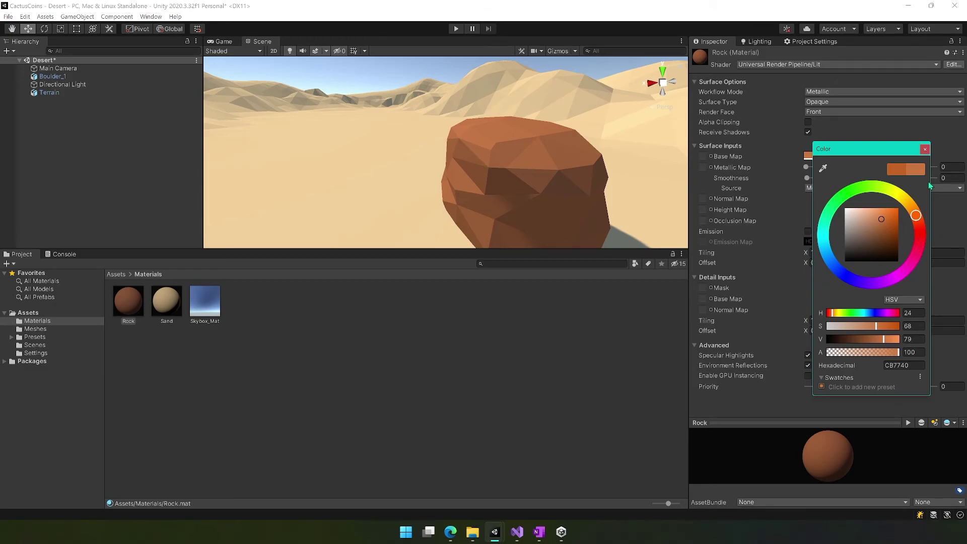
click(925, 149)
click(365, 338)
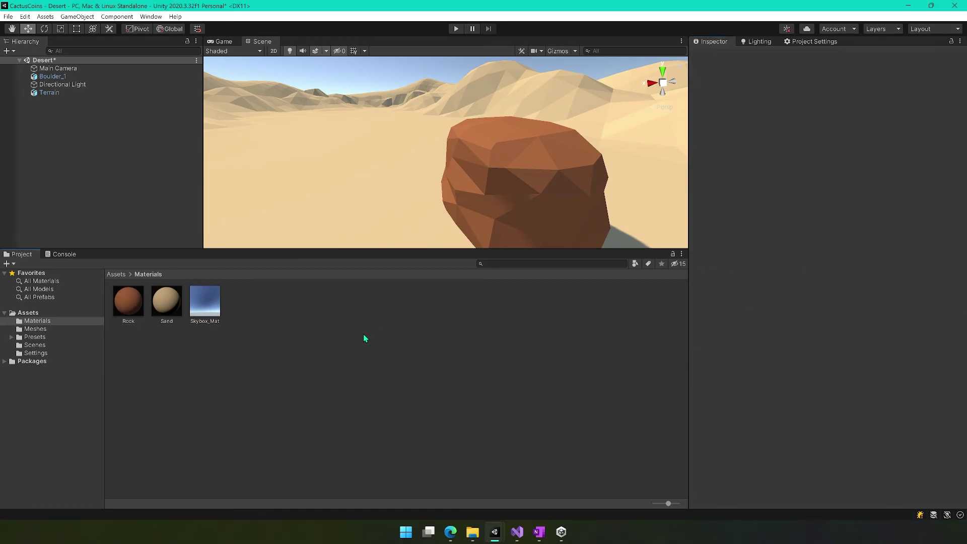
- Place the CactusCharacter from the Meshes folder into the scene near the boulder
right_drag(447, 112, 474, 188)
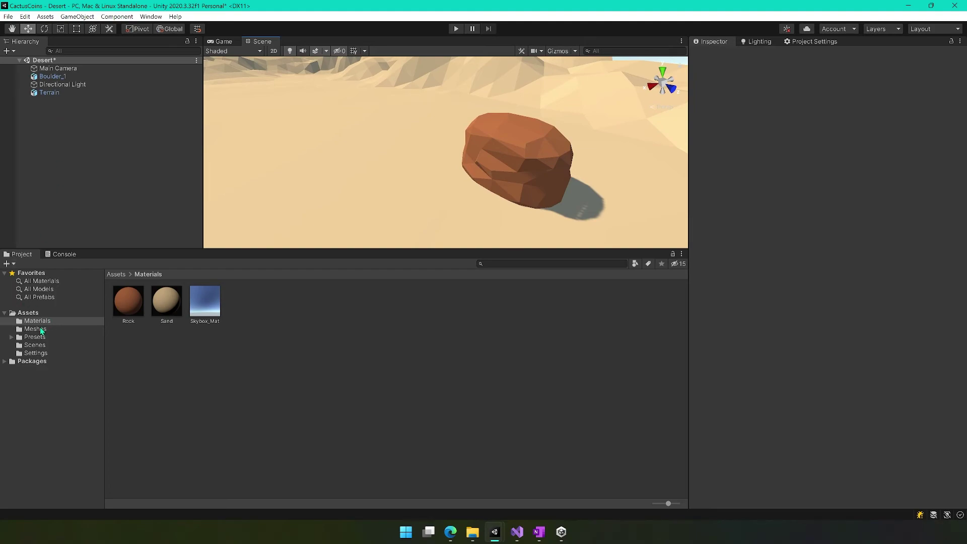
click(41, 329)
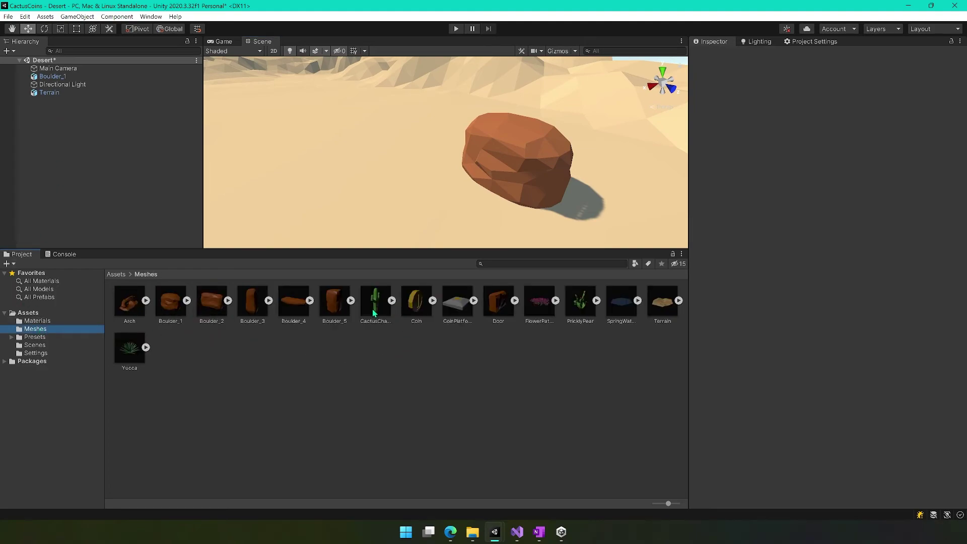
drag(377, 313, 470, 226)
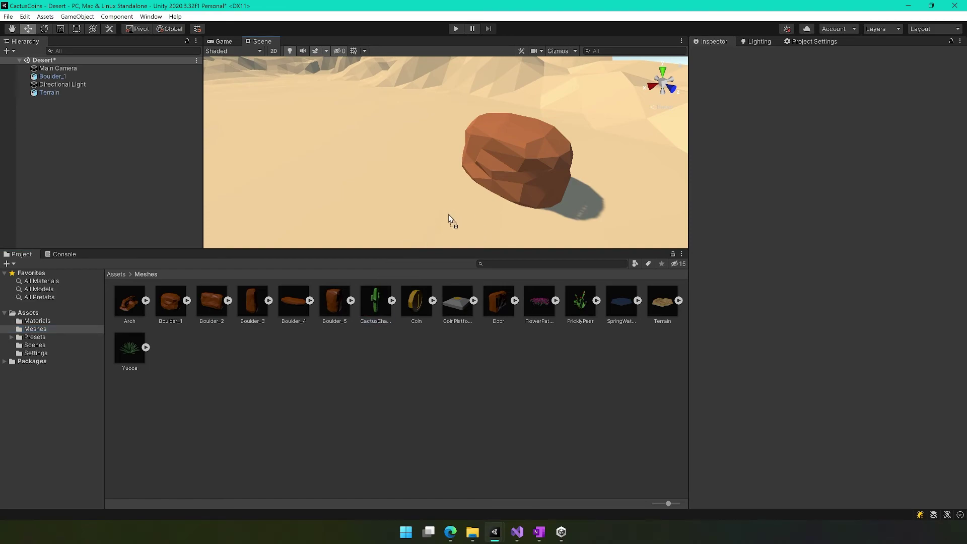
drag(448, 214, 449, 218)
right_drag(388, 220, 431, 209)
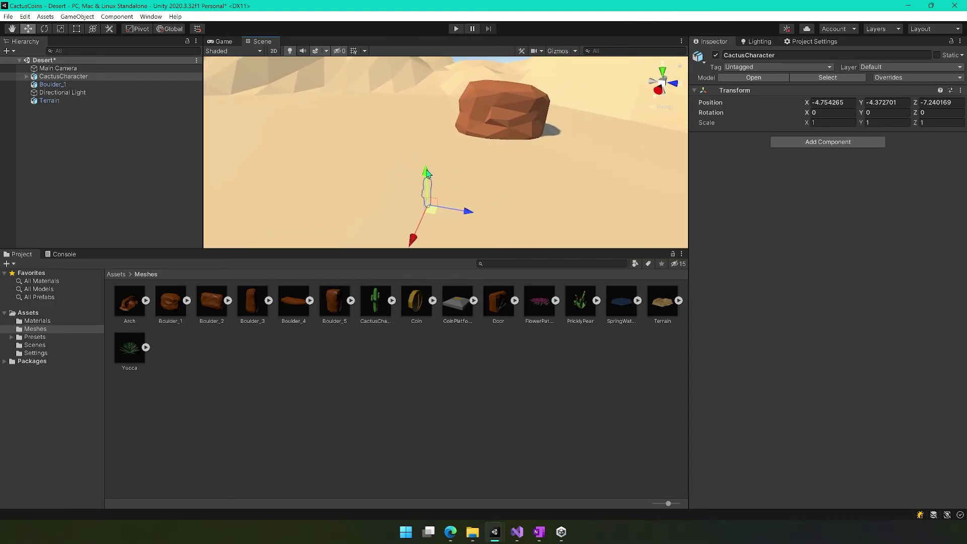
drag(426, 174, 422, 83)
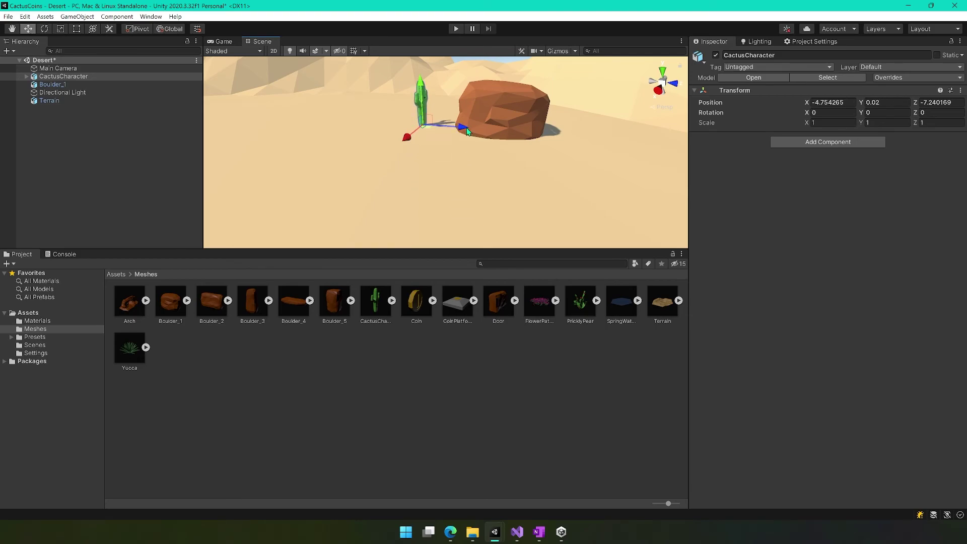
drag(422, 85, 425, 98)
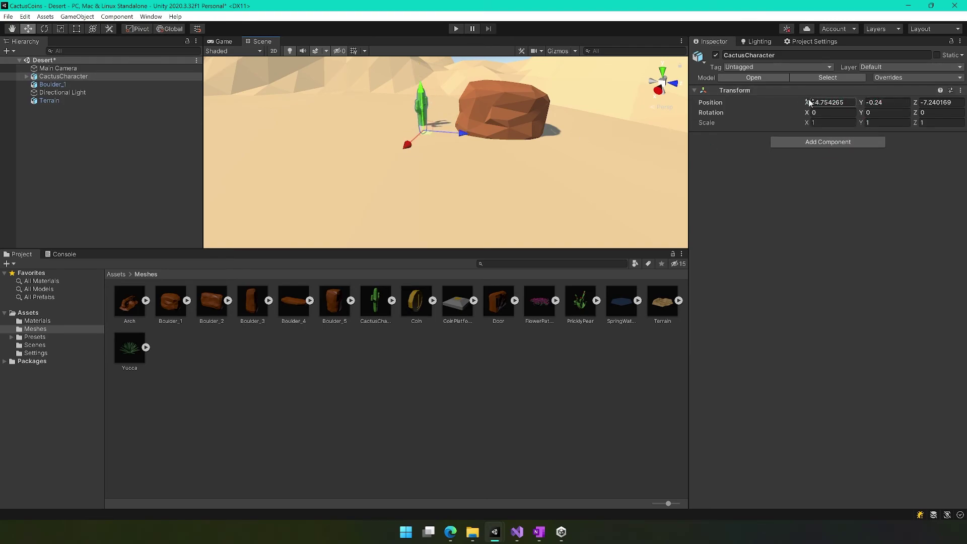
- Set the CactusCharacter's Transform Position to X 0, Y 0, Z 0
click(877, 103)
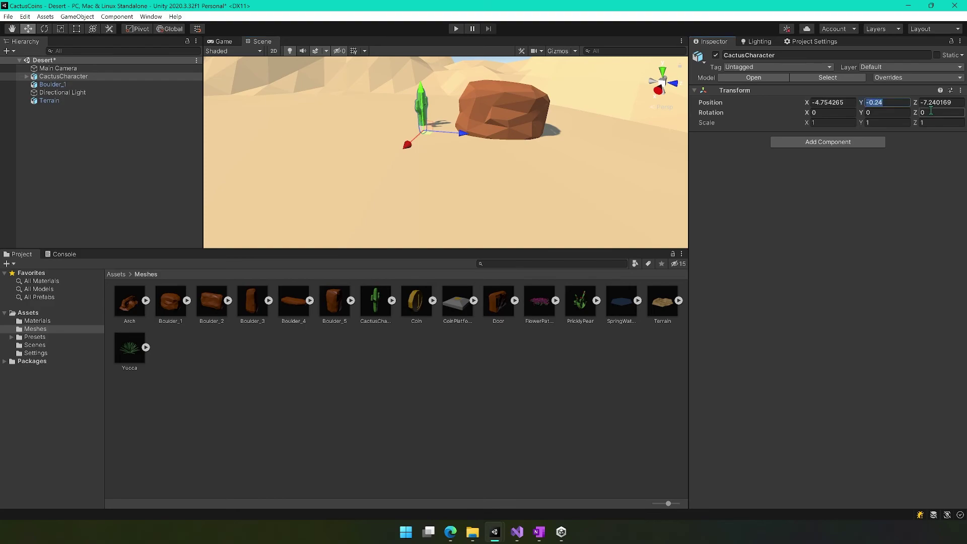
text(0)
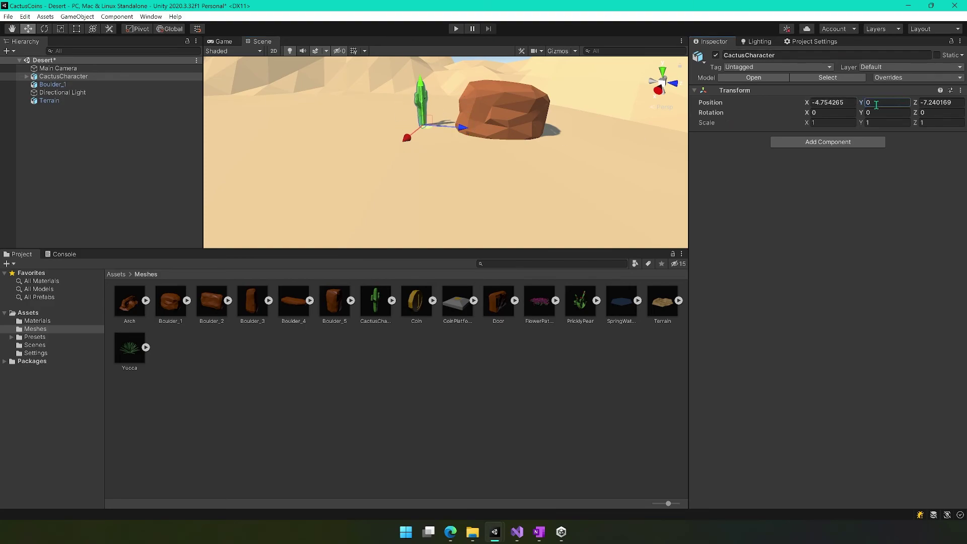
click(830, 102)
text(0)
key(Tab)
key(Tab)
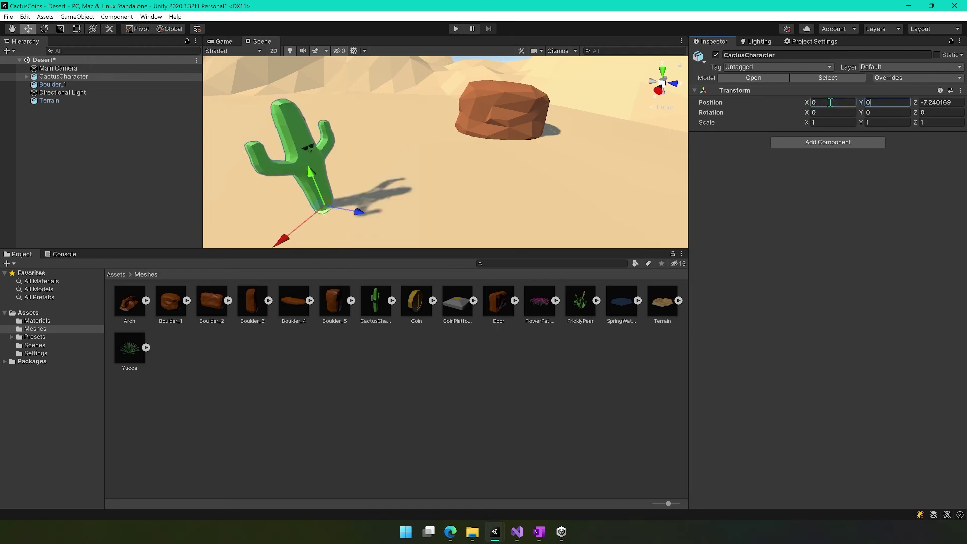
text(0)
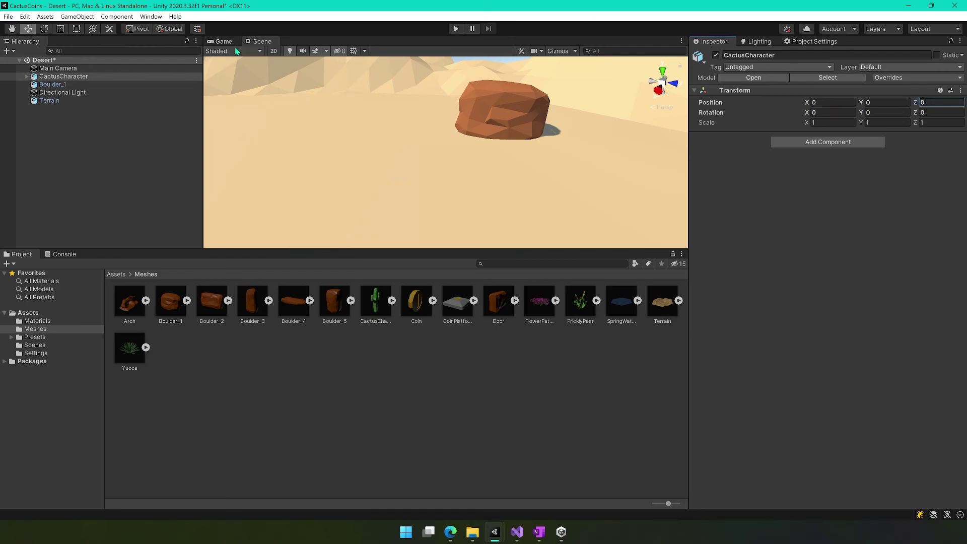
- Frame the cactus in the Scene view with the dunes visible behind it
right_drag(497, 158, 297, 185)
key(f)
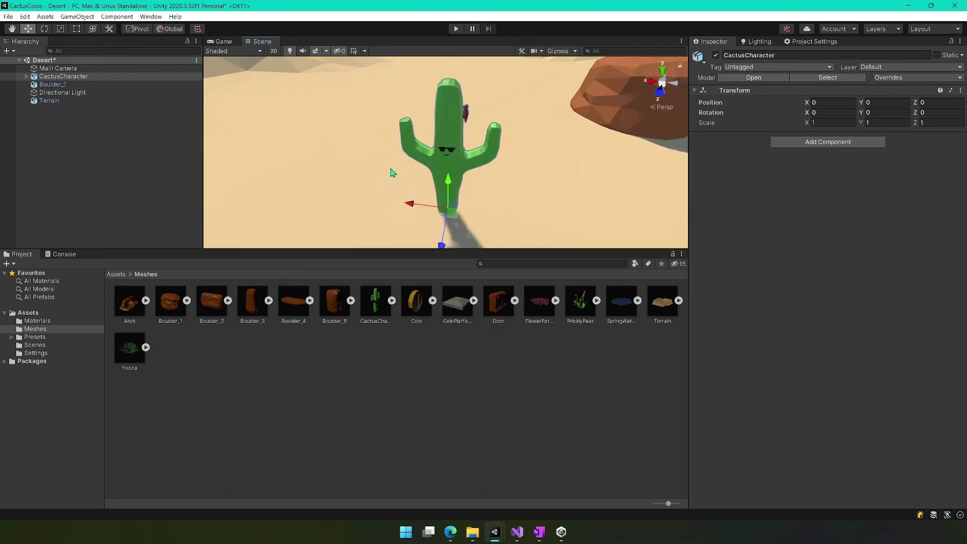
click(434, 146)
middle_drag(374, 194, 379, 187)
right_drag(379, 187, 510, 158)
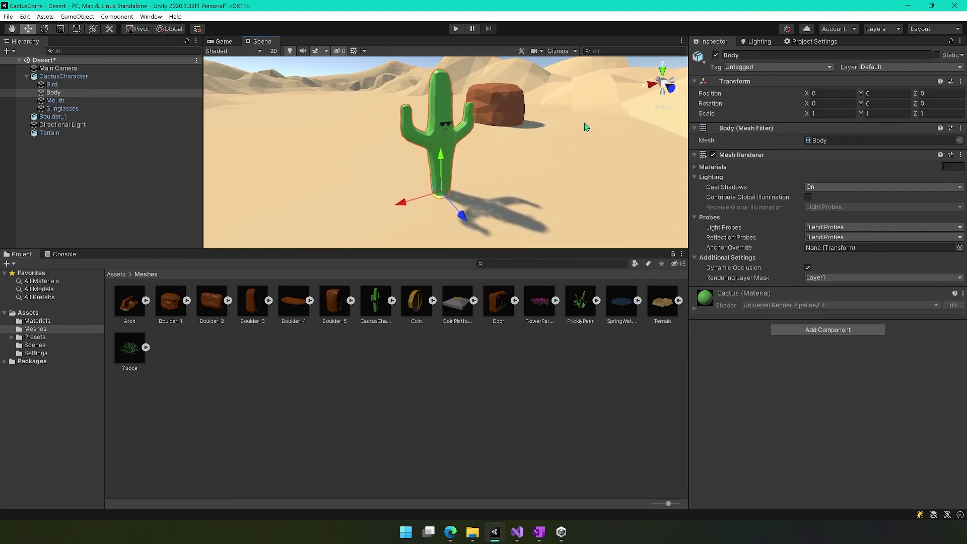
mouse_move(551, 152)
right_down()
mouse_move(519, 148)
mouse_move(549, 145)
right_up()
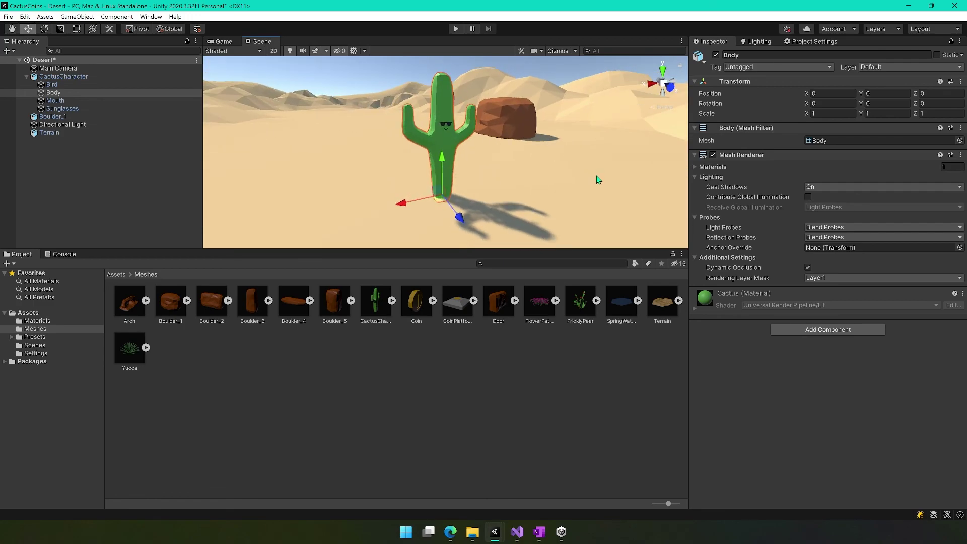